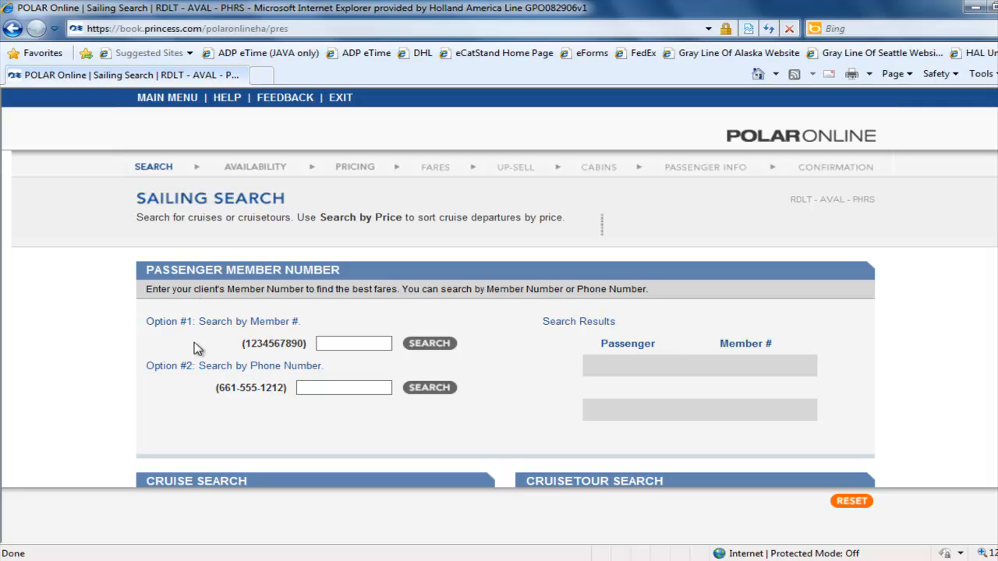
Step: Search passenger member records by the client's phone number
scroll(204, 352, "down", 3)
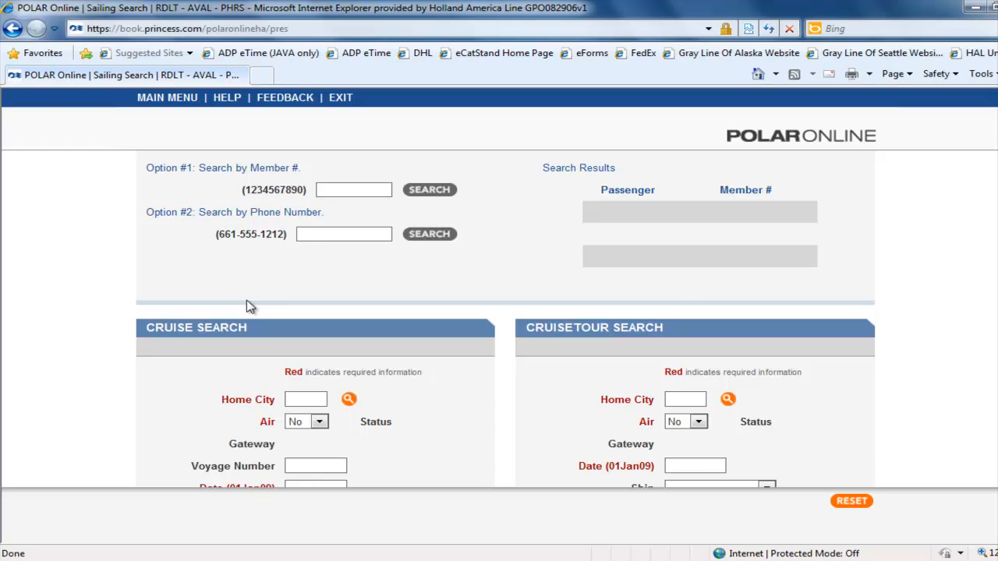
left_click(300, 234)
scroll(401, 285, "up", 1)
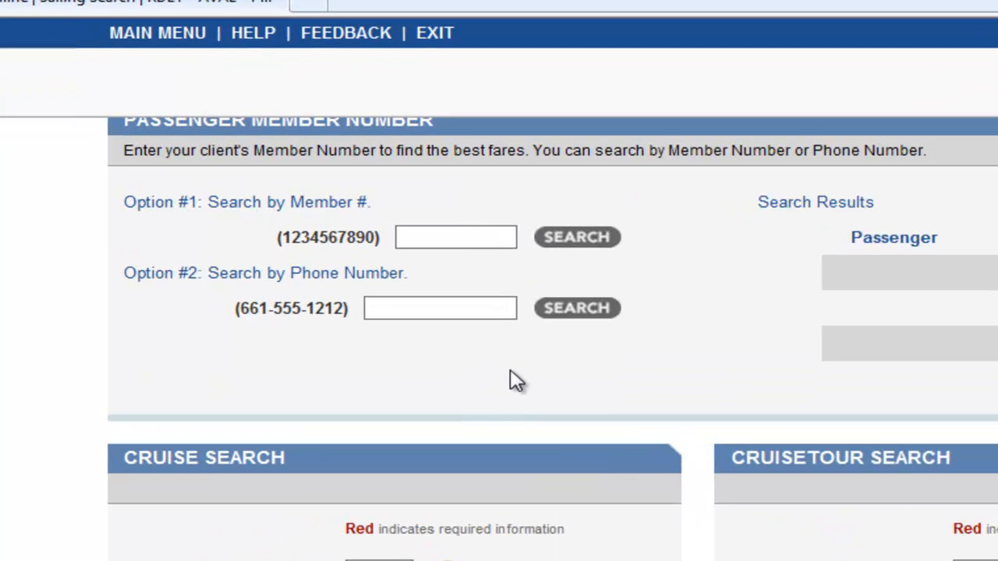
type("555-111-2222")
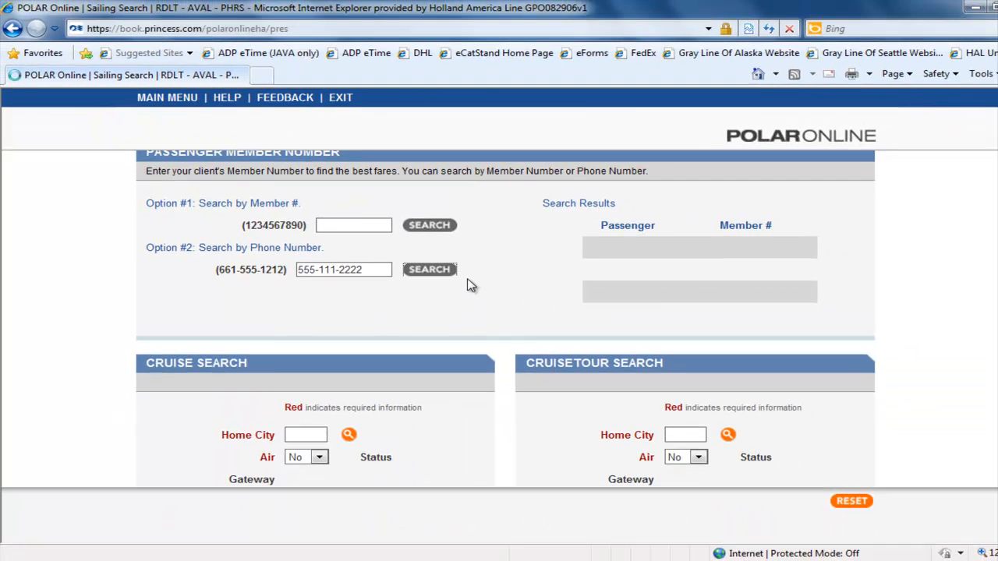
left_click(619, 316)
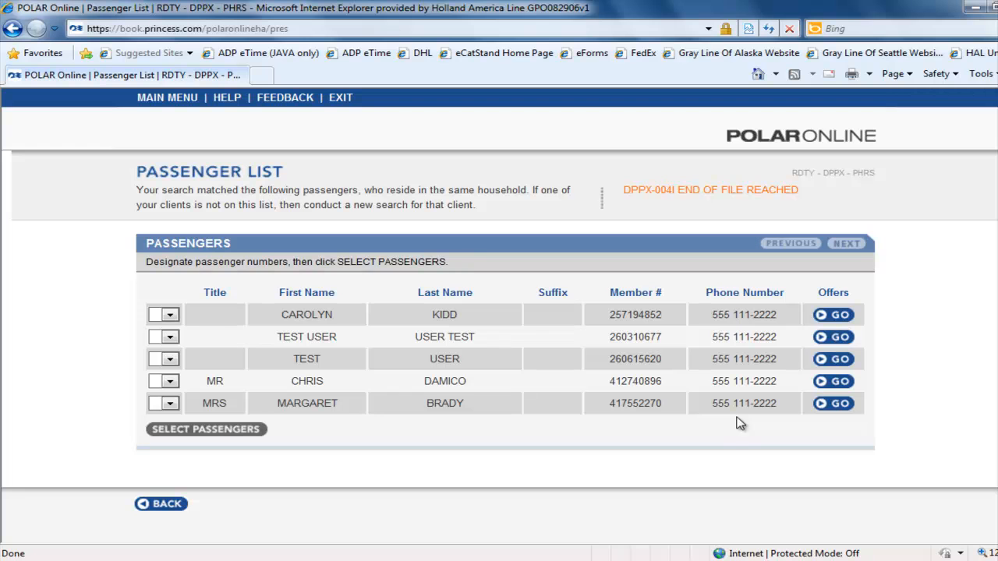
Step: Designate the third listed passenger as passenger 1 and the second as passenger 2, then confirm the passenger selection
left_click(170, 360)
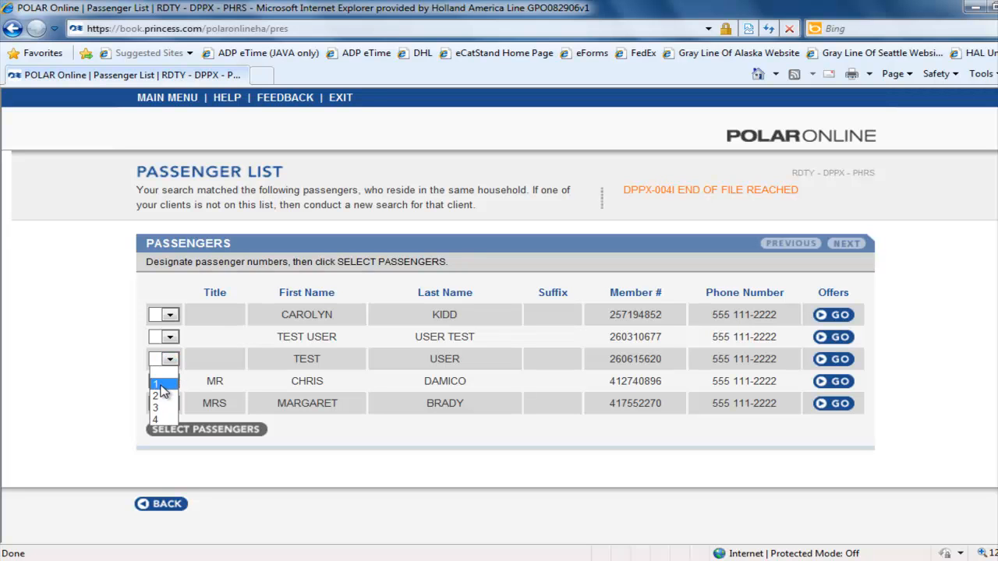
left_click(162, 385)
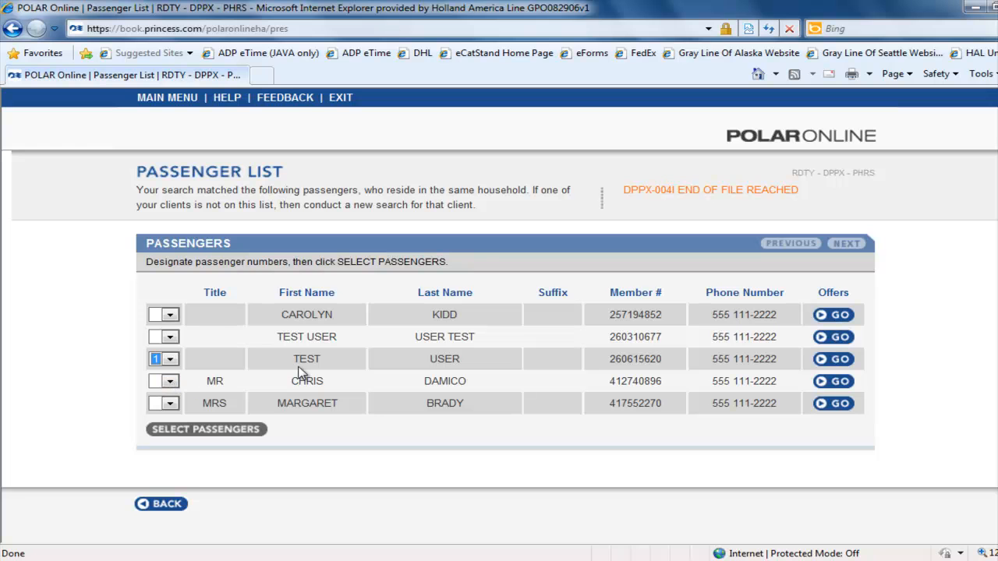
left_click(170, 337)
left_click(164, 376)
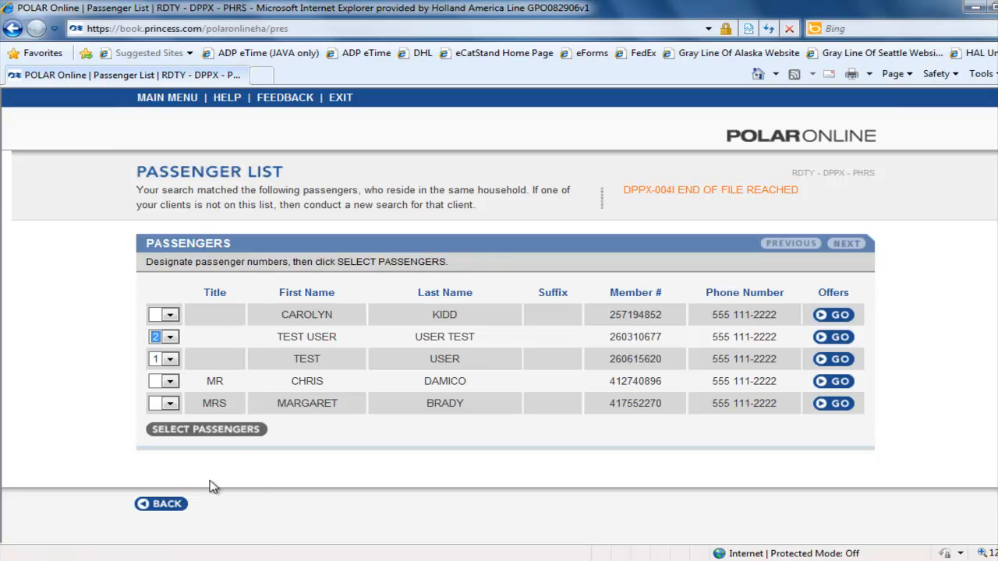
left_click(219, 437)
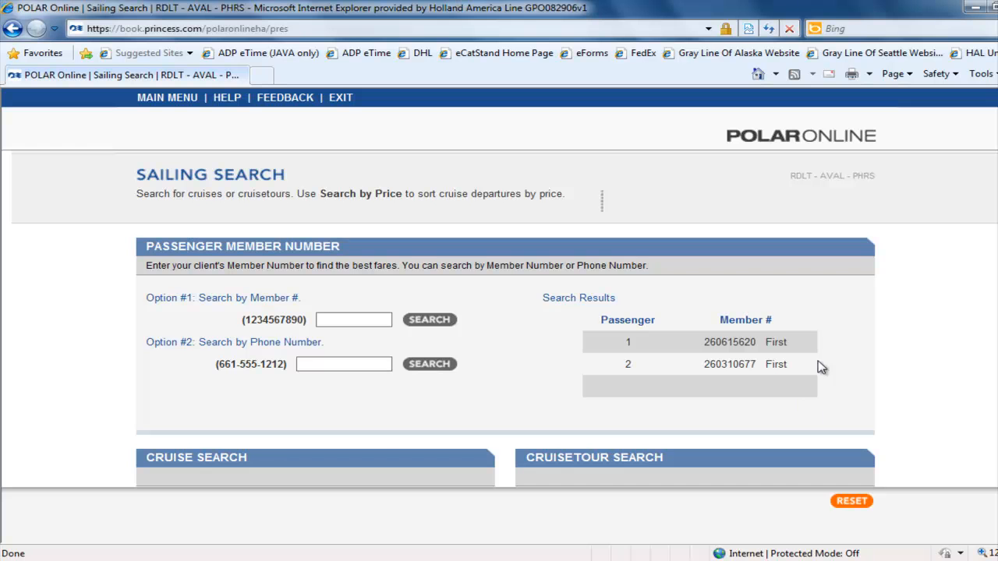
Step: Enter sea as the cruise search home city and keep Air set to No
scroll(383, 427, "down", 3)
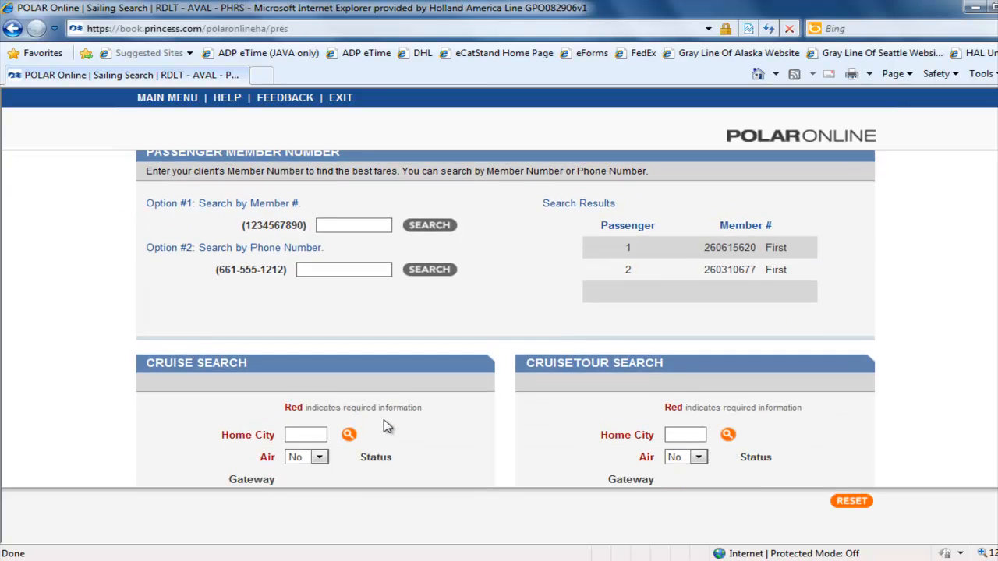
scroll(386, 421, "down", 5)
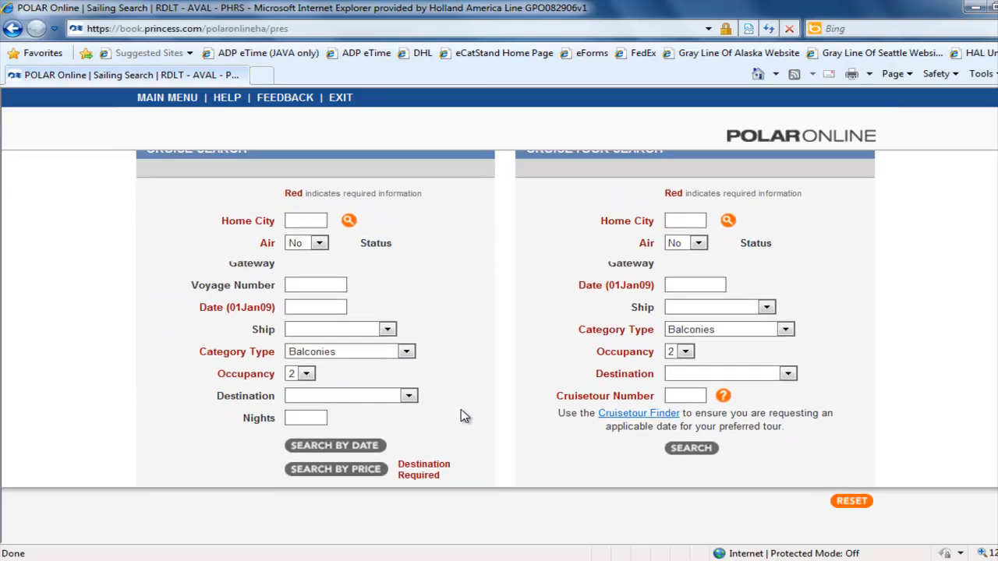
scroll(463, 416, "up", 1)
left_click(296, 252)
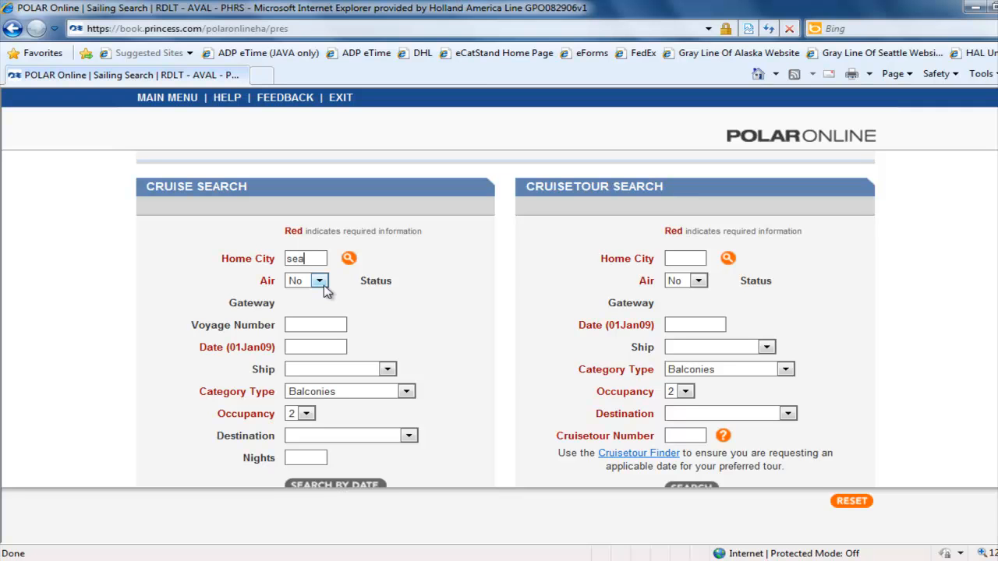
left_click(322, 284)
left_click(308, 306)
Step: Set the cruise search date to 09Jun12
left_click(296, 350)
type("01")
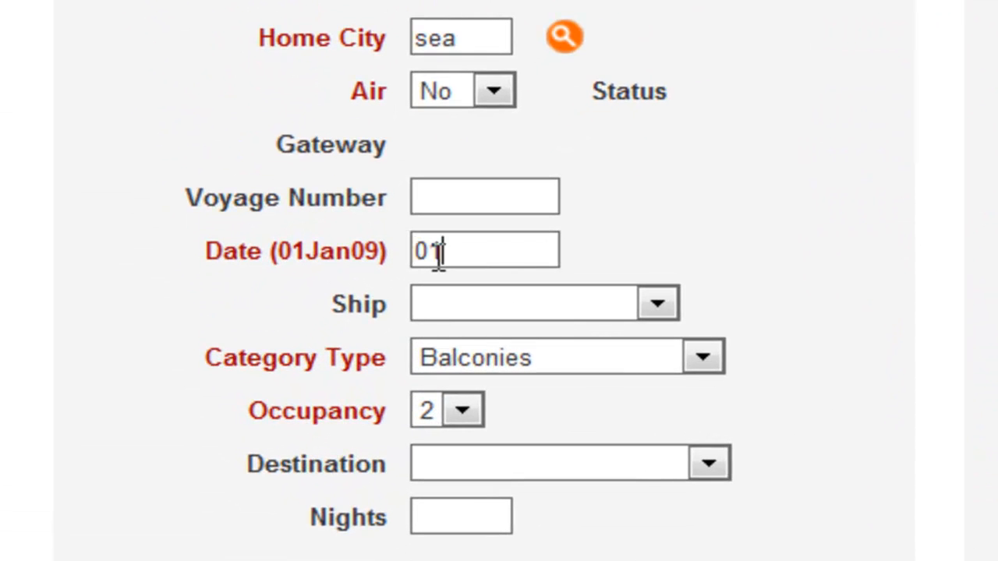
key("BackSpace")
type("9Jun12")
Step: Choose the Ryndam ship and search cruises by date
left_click(654, 304)
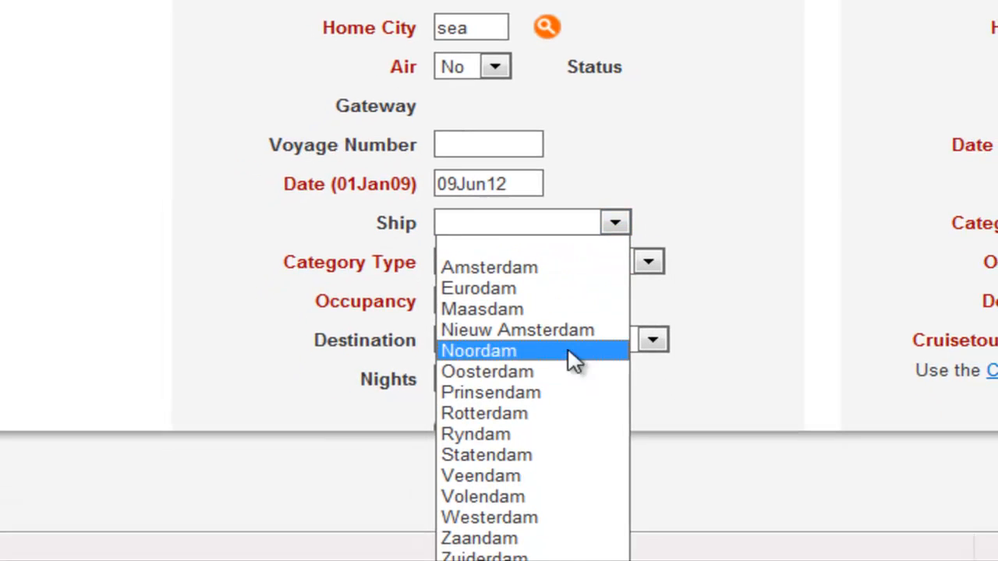
left_click(503, 433)
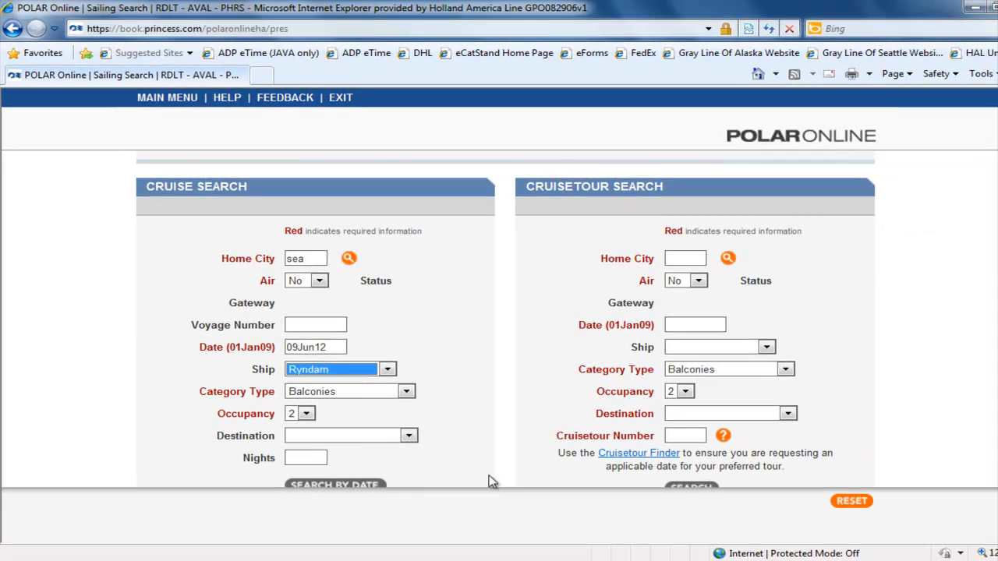
scroll(452, 466, "down", 2)
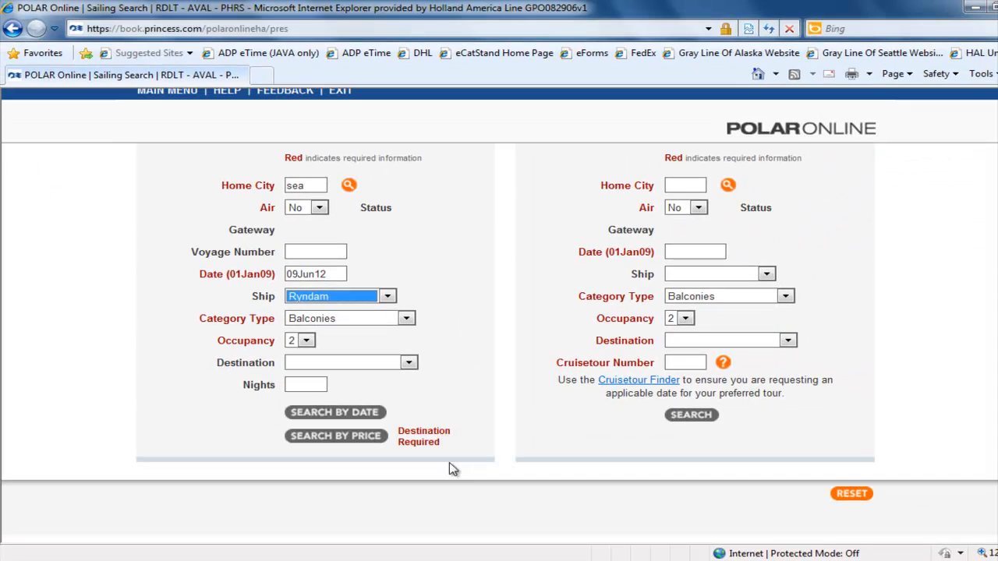
left_click(334, 412)
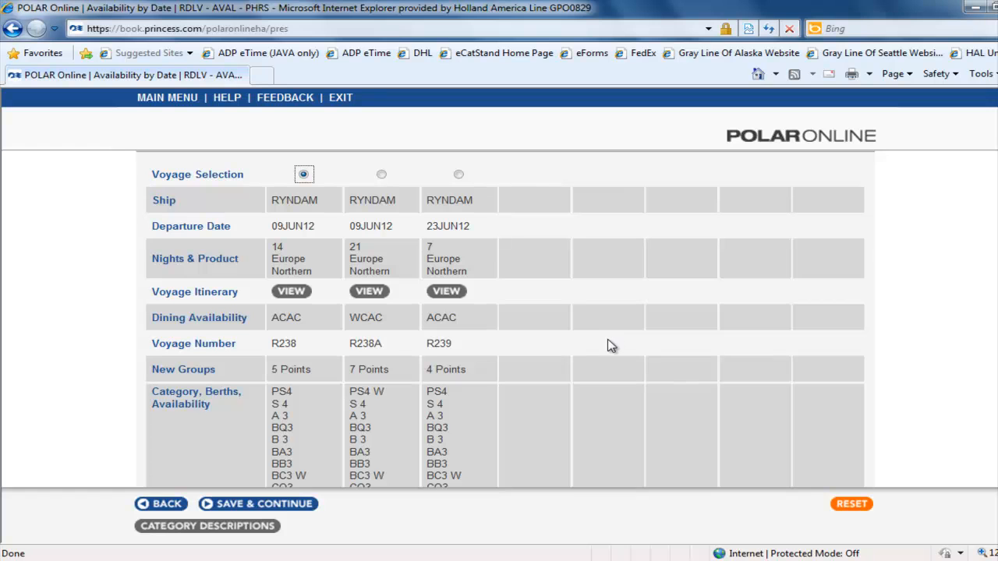
Step: Compare the listed Ryndam voyages and select the first voyage option
scroll(608, 343, "down", 1)
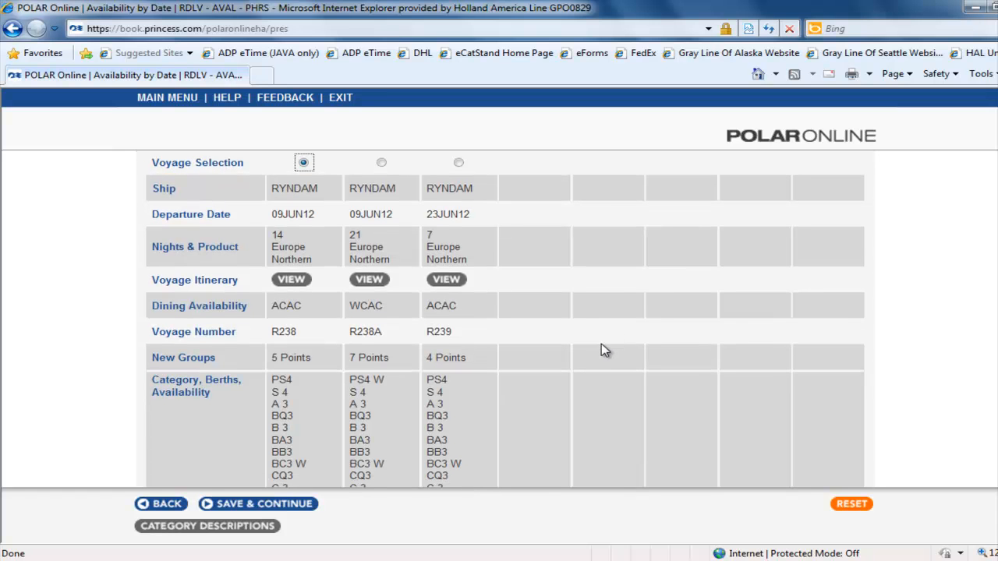
scroll(605, 351, "down", 1)
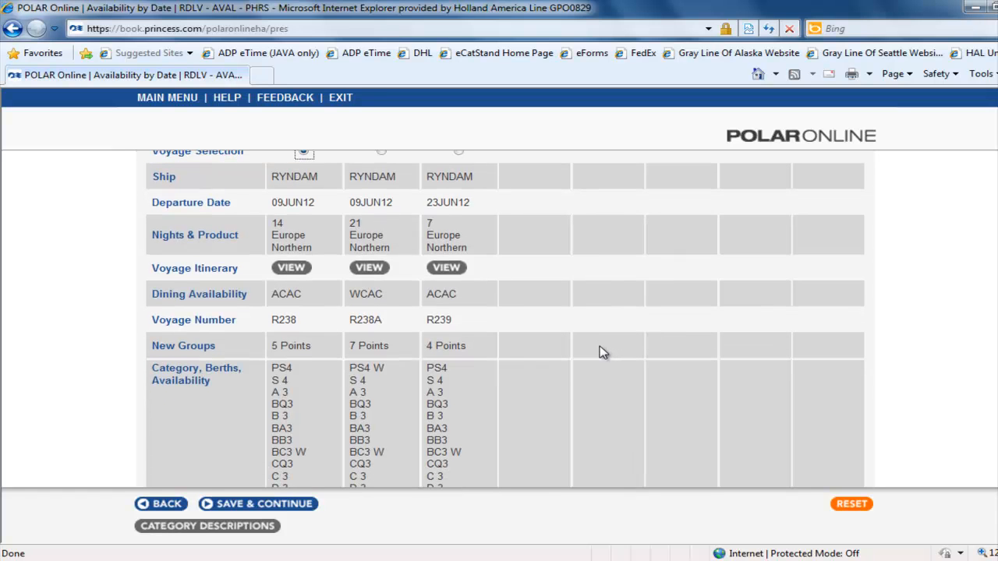
scroll(602, 353, "down", 1)
scroll(273, 224, "up", 3)
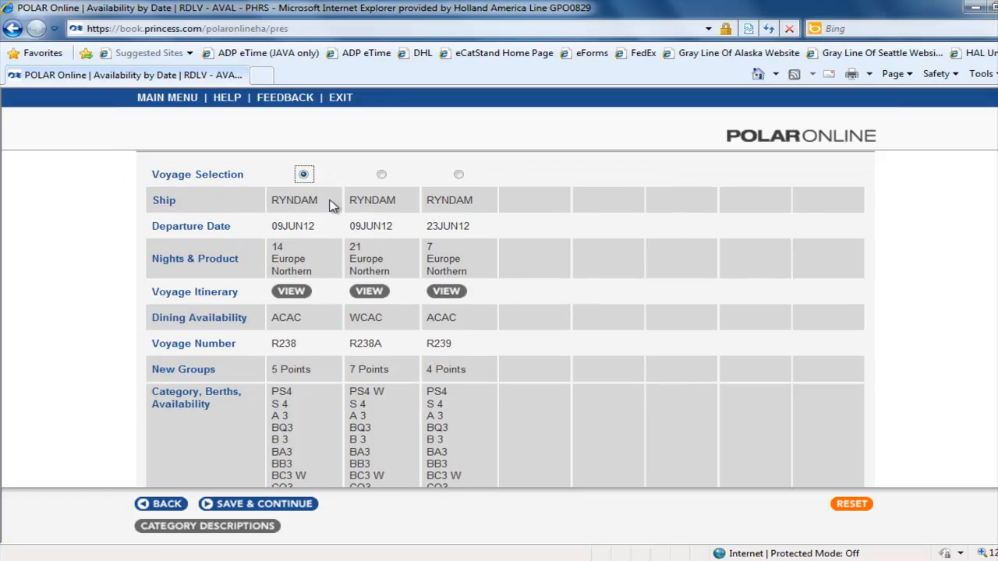
left_click(381, 174)
left_click(458, 175)
left_click(303, 174)
Step: View the itinerary of the first voyage and return to the availability list
left_click(290, 298)
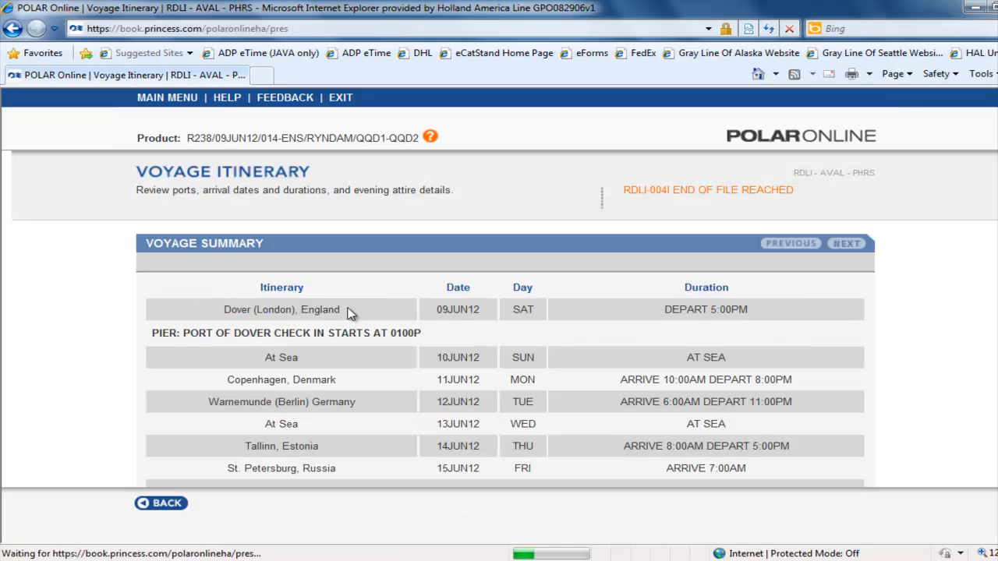
scroll(603, 417, "down", 5)
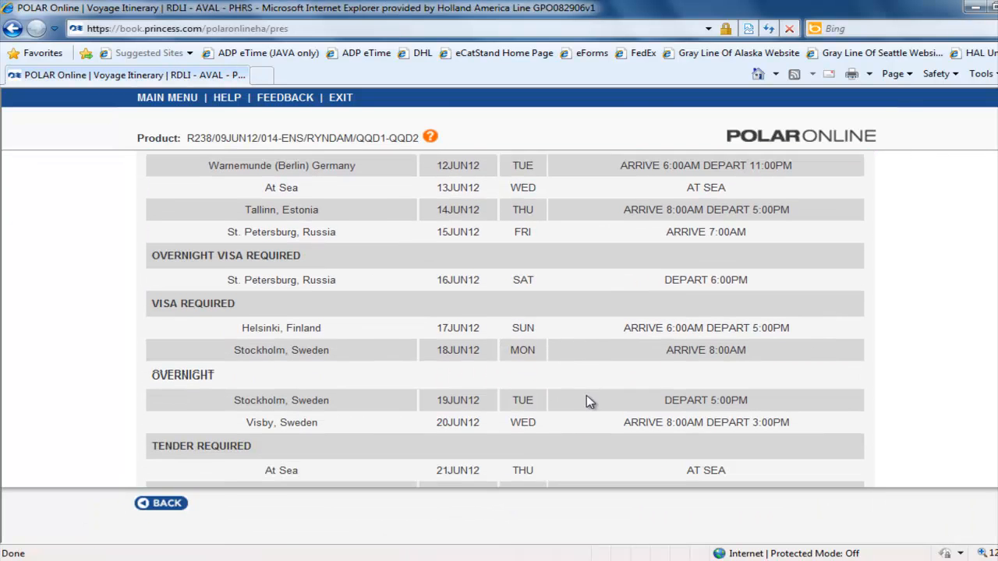
scroll(589, 401, "down", 5)
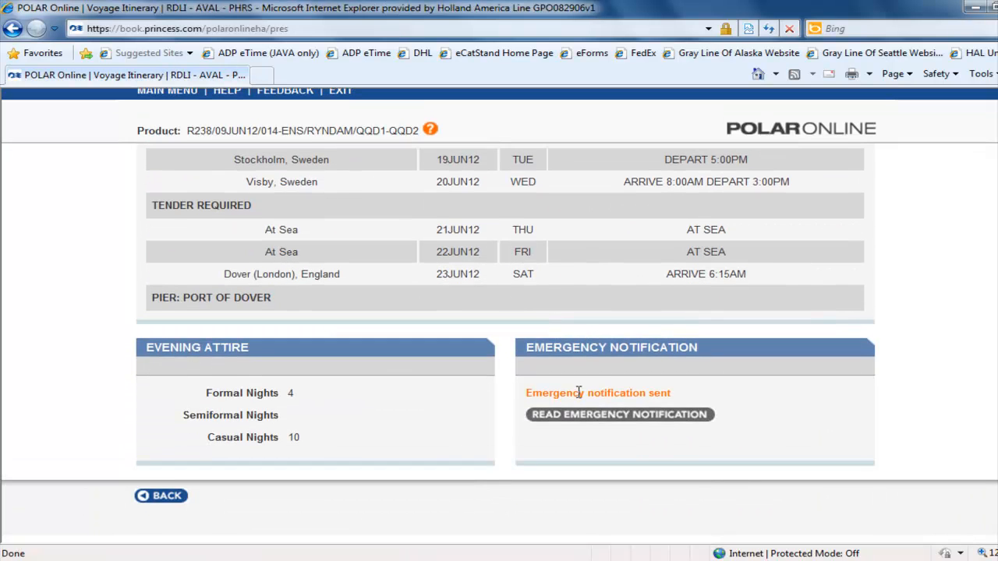
left_click(174, 496)
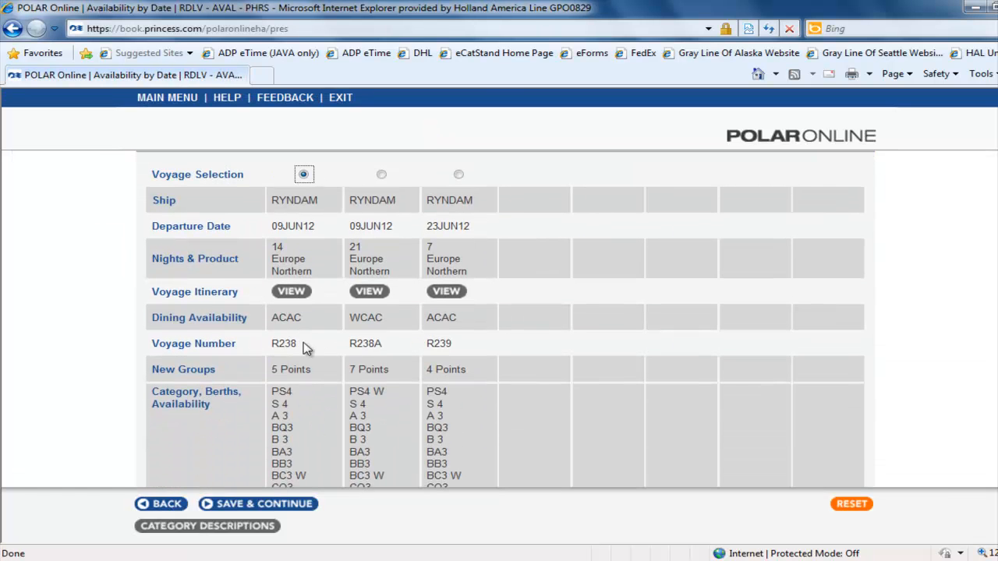
Step: Open the help page to read what the Dining Availability codes mean, then close it
left_click_drag(272, 325, 318, 326)
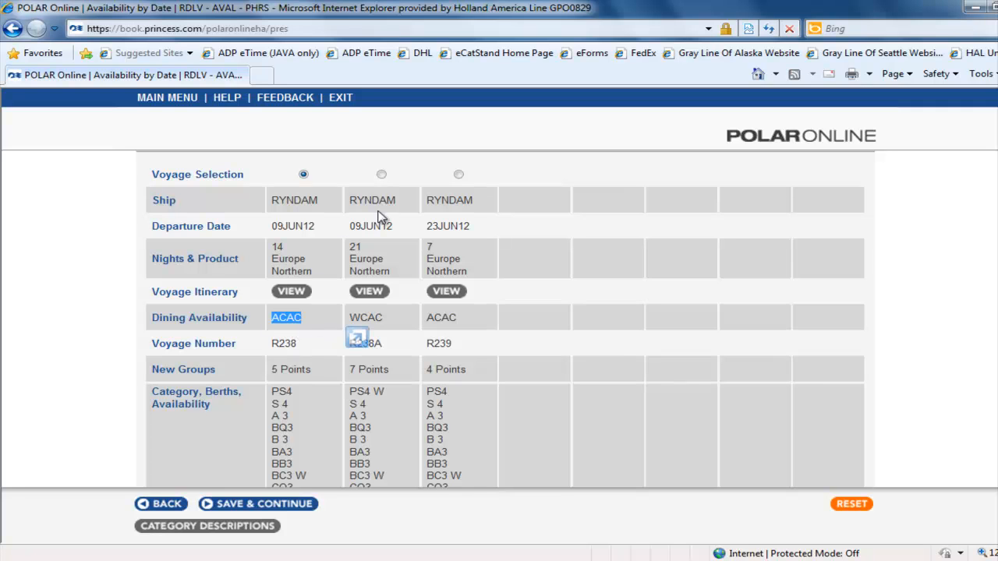
left_click(227, 99)
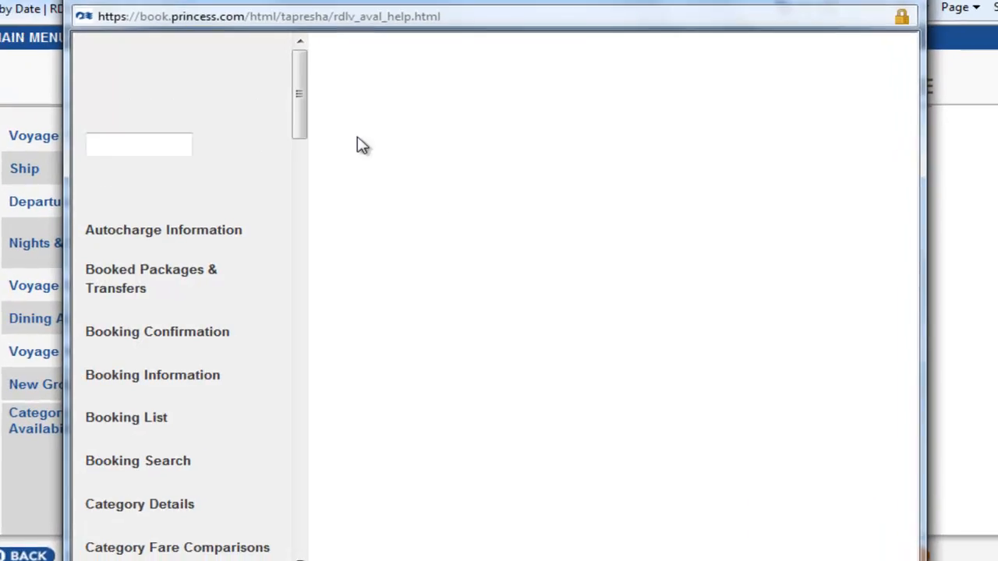
scroll(522, 353, "down", 4)
scroll(523, 352, "down", 8)
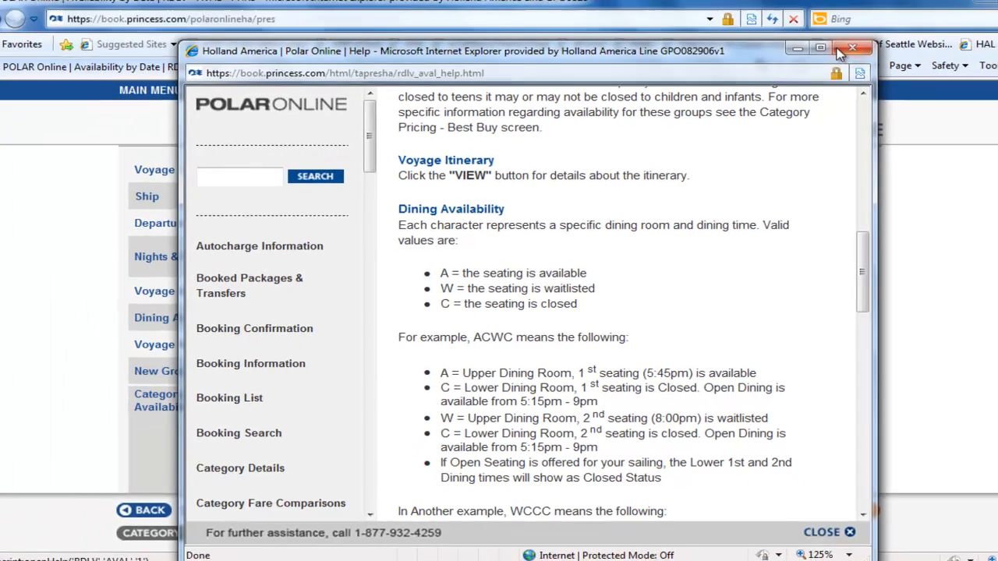
left_click(838, 51)
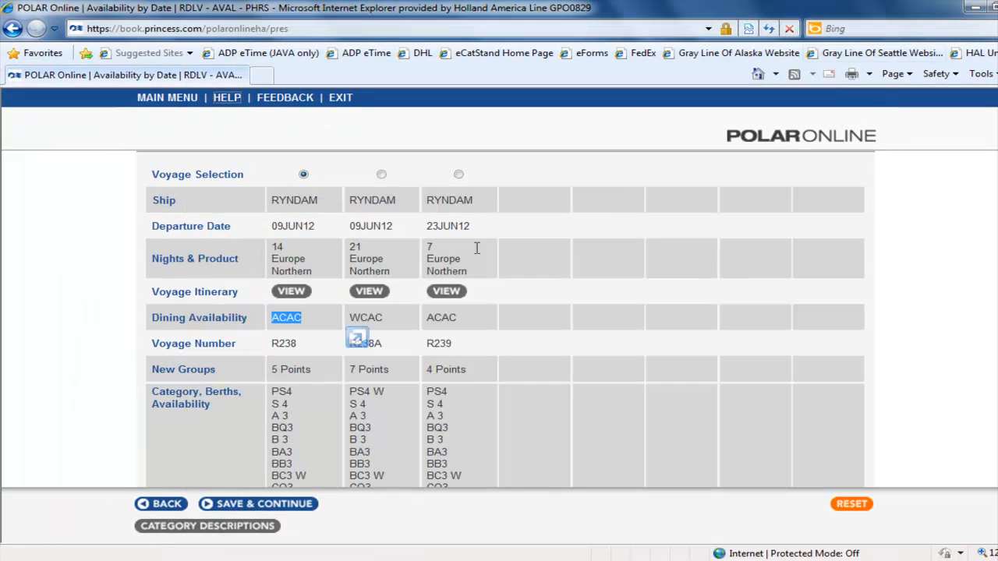
Step: Save the selected voyage and continue to the category fares
scroll(320, 304, "down", 1)
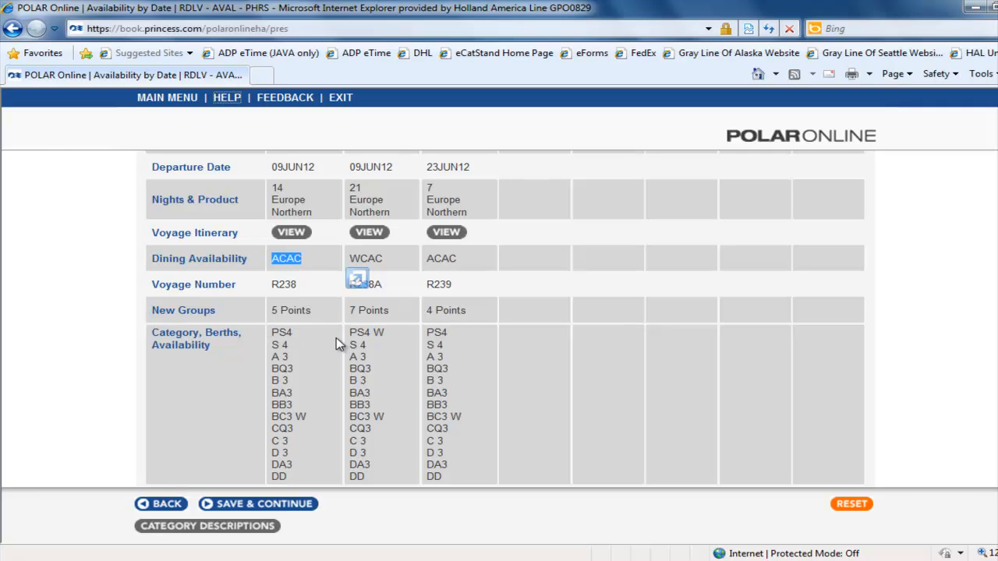
scroll(325, 359, "down", 1)
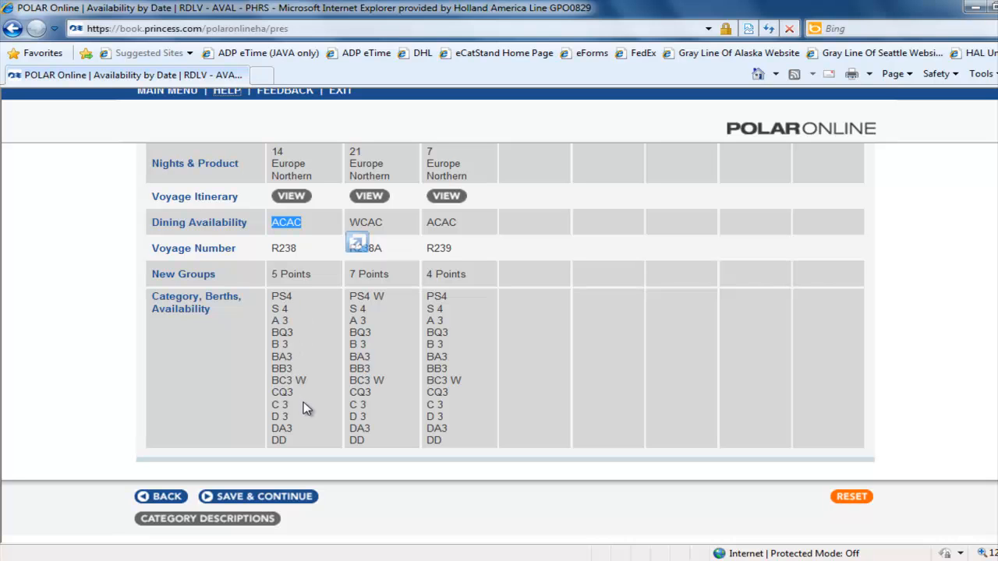
left_click(269, 499)
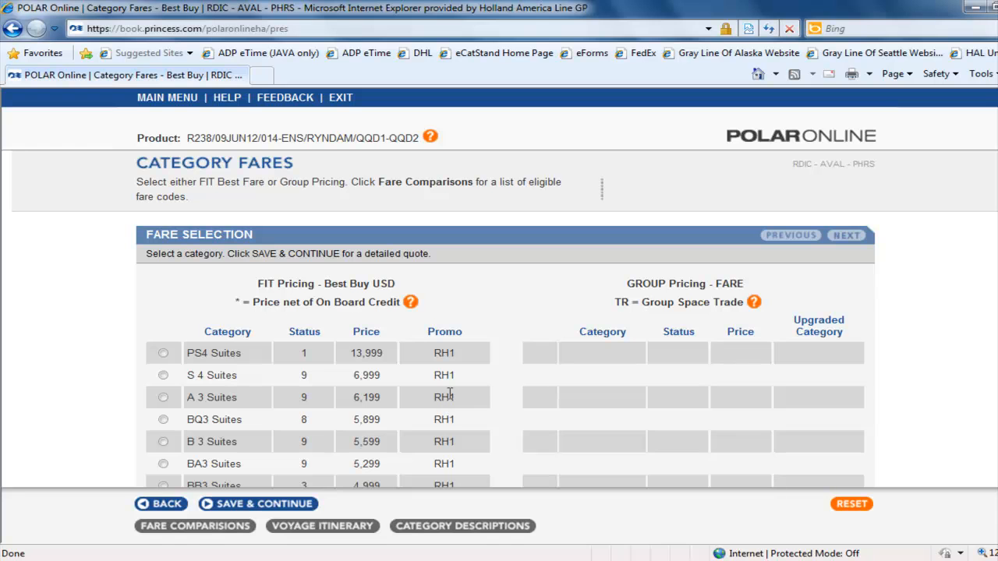
Step: Review the FIT Best Buy category fares listed for the voyage
scroll(392, 398, "down", 3)
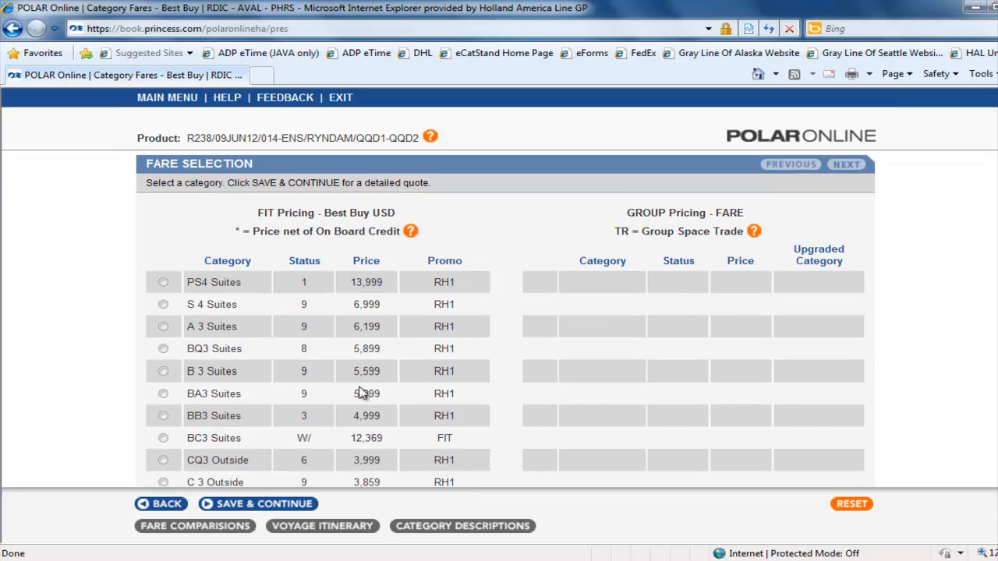
scroll(363, 401, "down", 1)
scroll(353, 405, "up", 1)
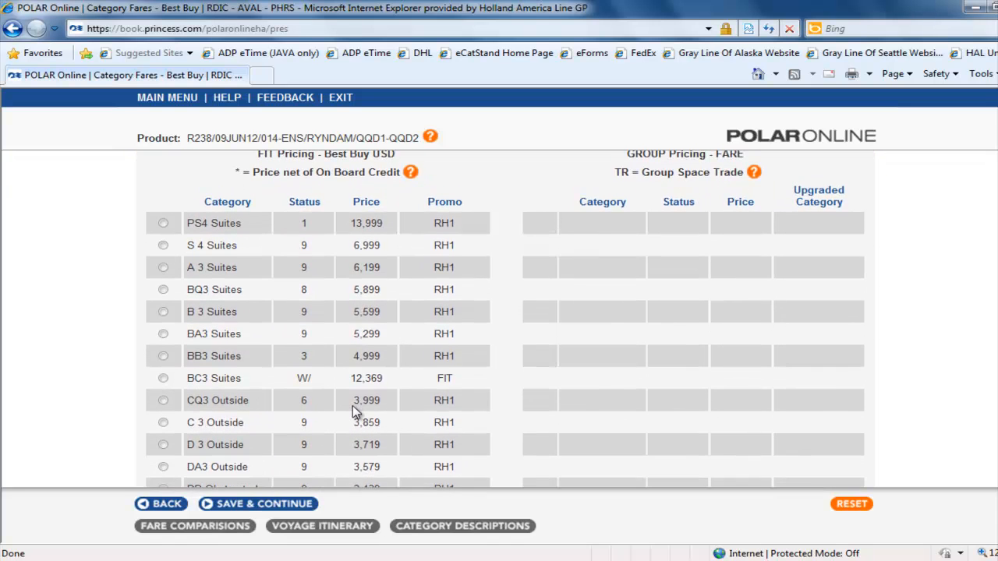
scroll(353, 413, "up", 1)
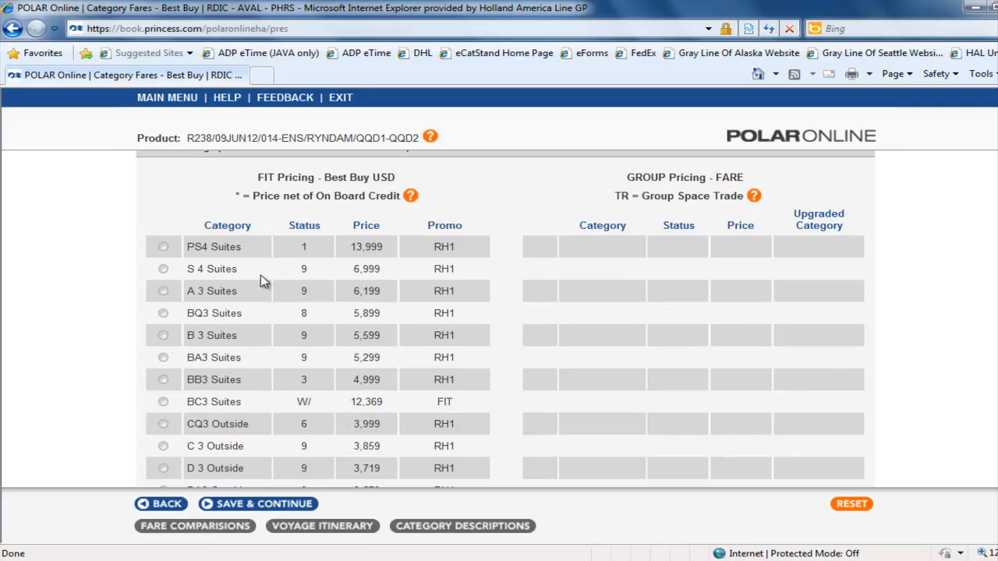
left_click_drag(187, 248, 243, 250)
scroll(479, 286, "down", 4)
scroll(473, 346, "down", 6)
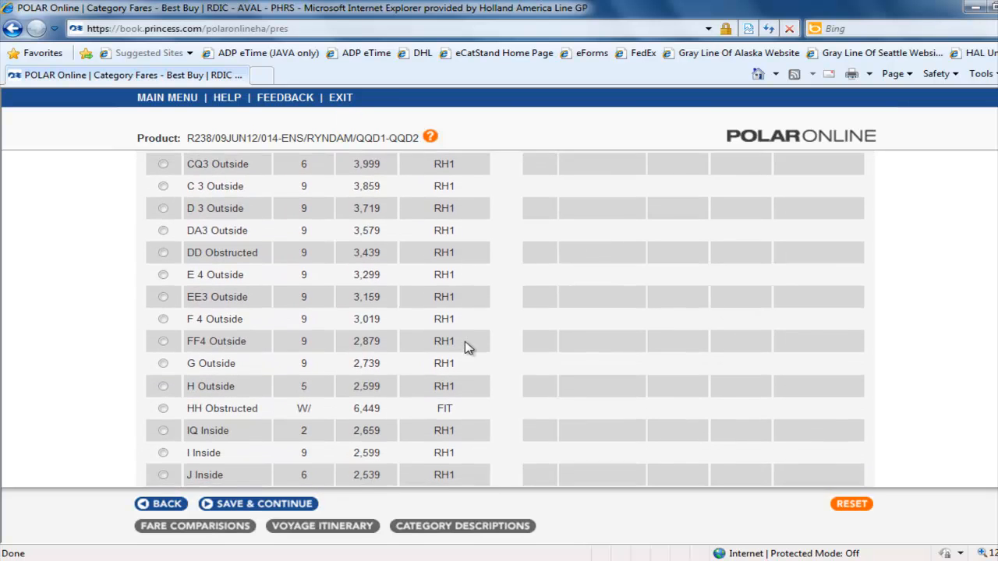
scroll(468, 349, "down", 2)
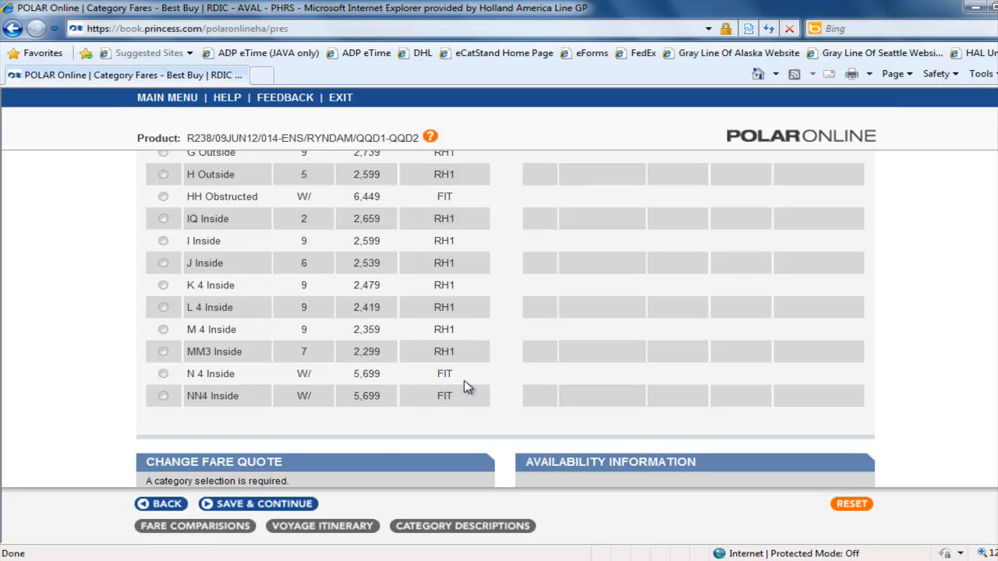
Step: Change the fare quote to include air and 4 berths, and submit the changes
scroll(468, 385, "down", 3)
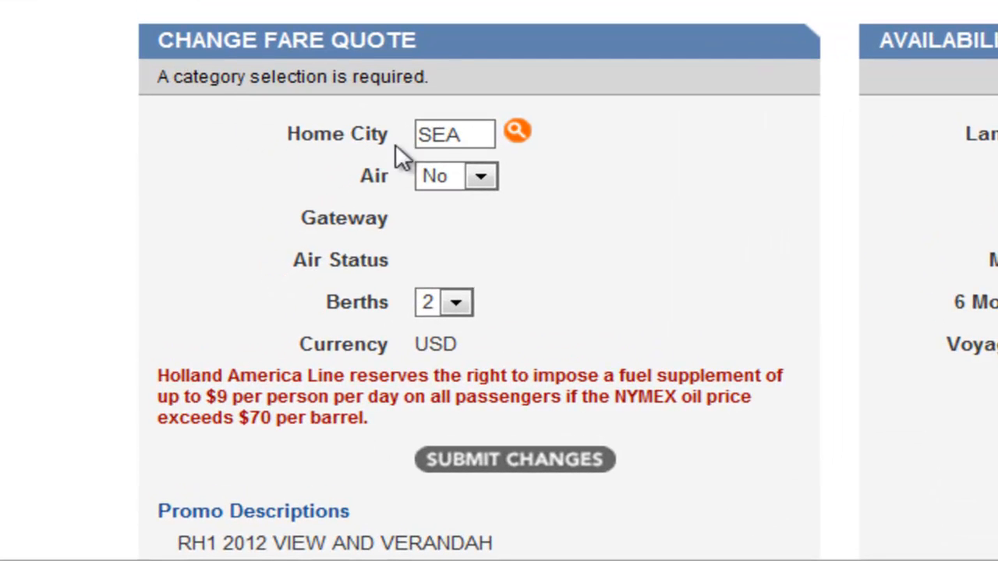
left_click(484, 179)
left_click(477, 201)
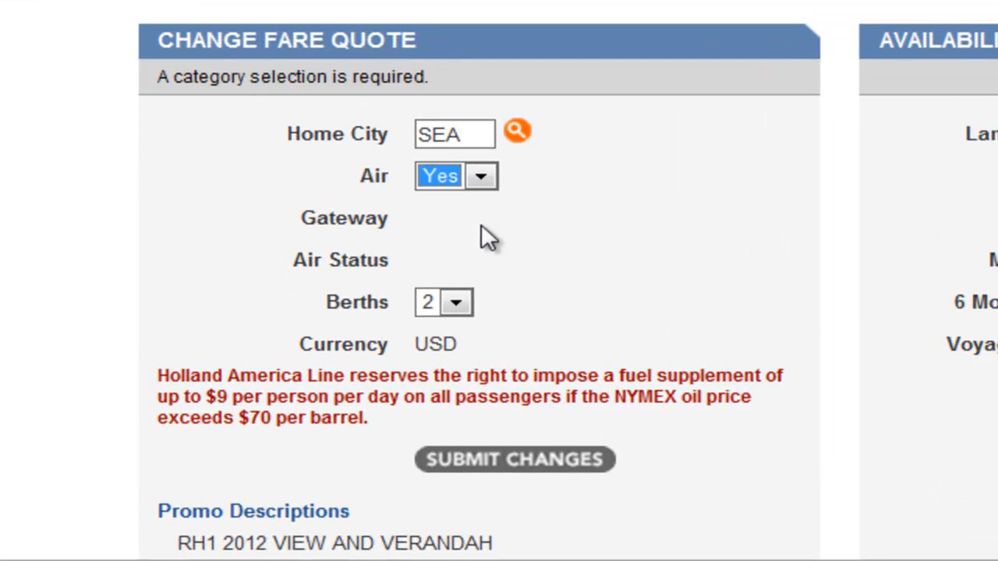
left_click(457, 303)
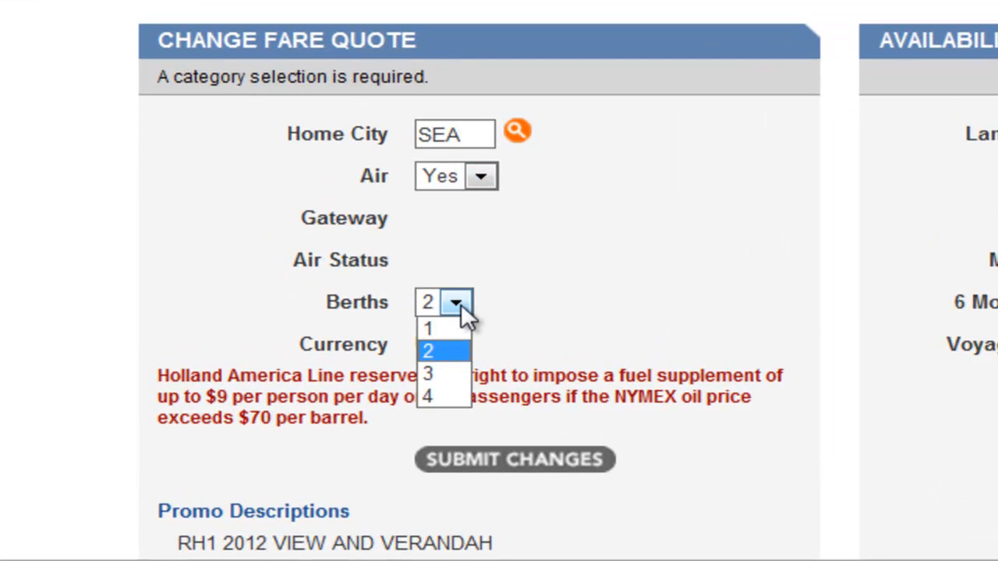
left_click(453, 397)
left_click(516, 460)
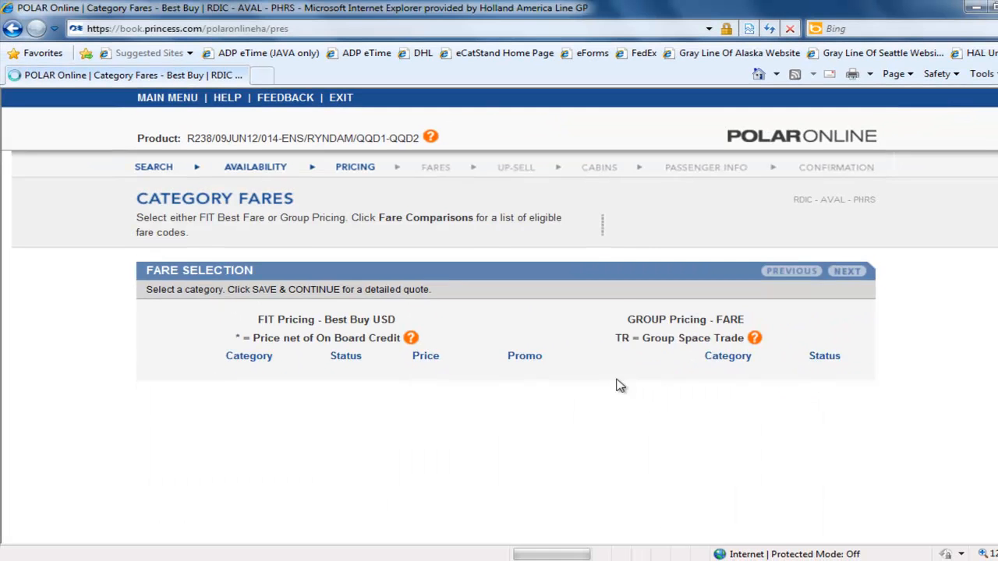
Step: Review the updated category fares and the voyage's availability information
scroll(556, 374, "down", 6)
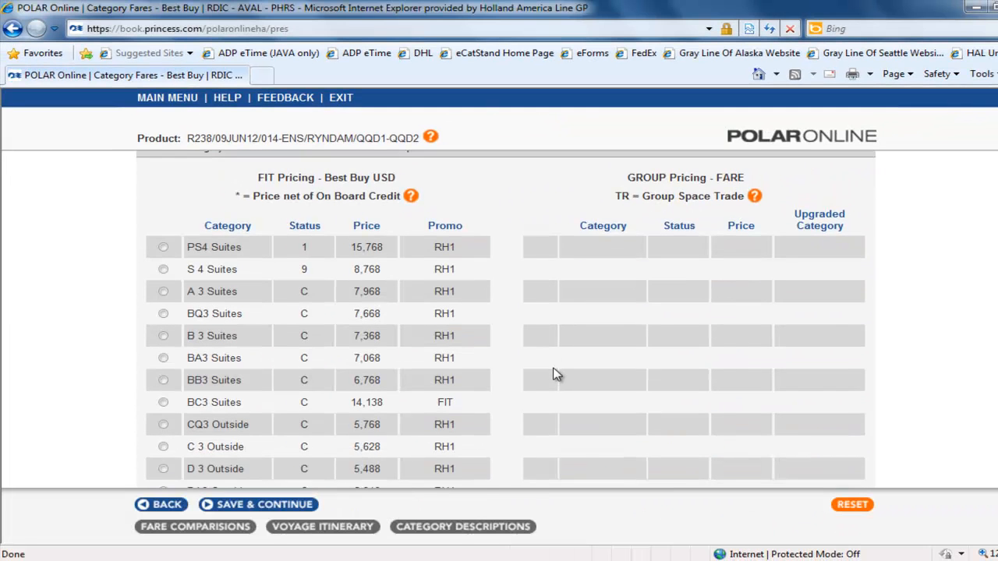
scroll(546, 375, "down", 4)
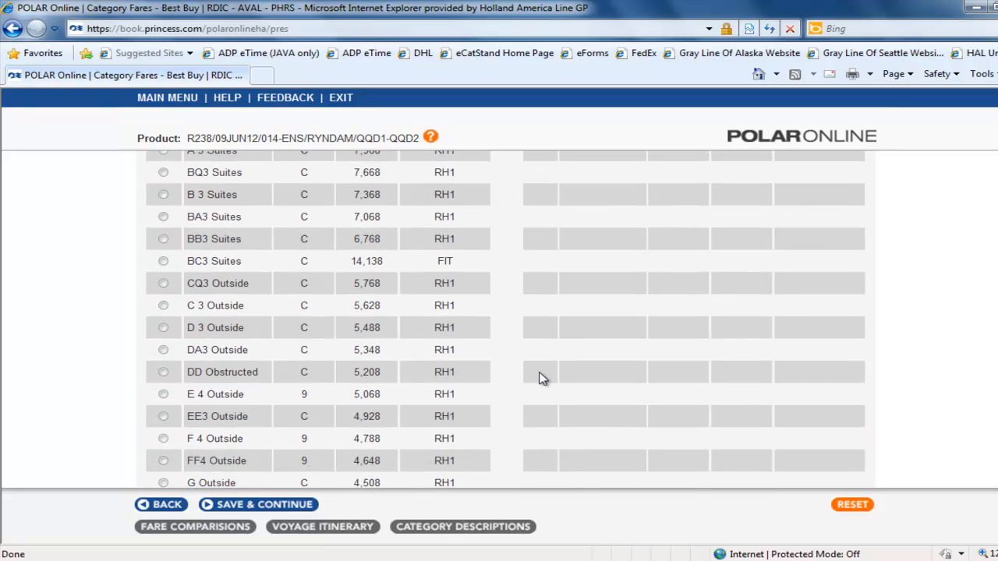
scroll(543, 376, "down", 1)
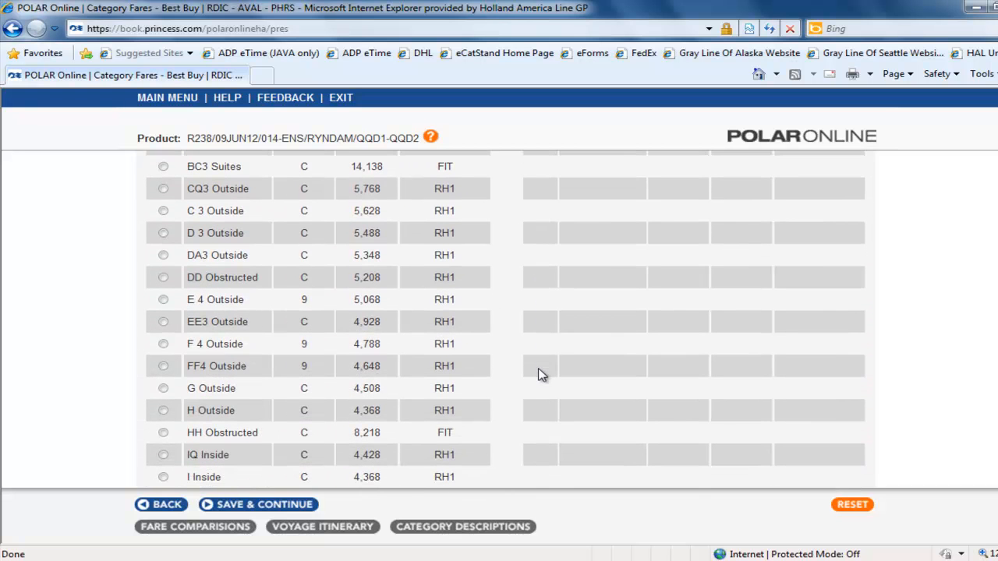
scroll(542, 375, "down", 10)
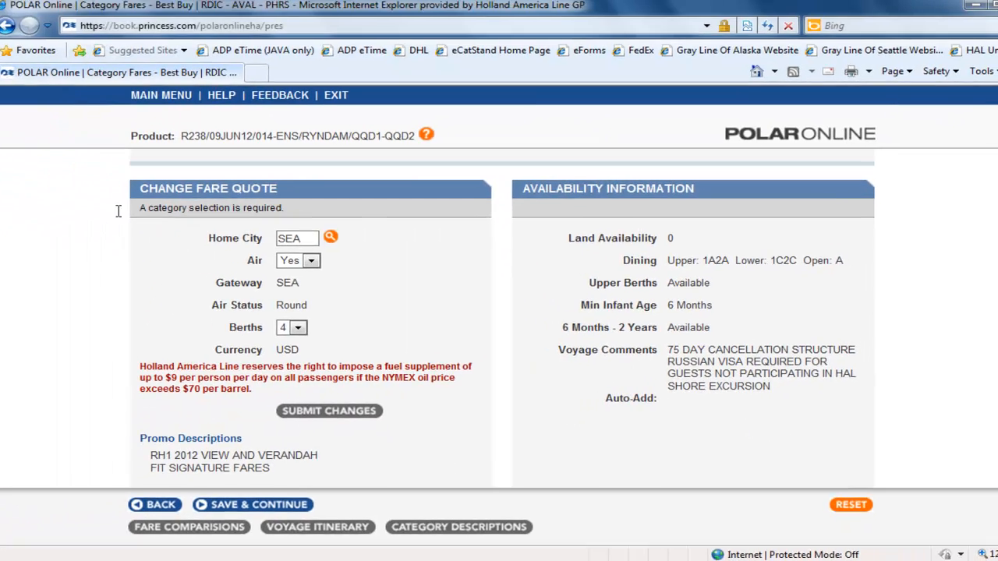
scroll(302, 250, "down", 2)
Step: Set the berths to 2 and resubmit the fare quote changes
left_click(302, 243)
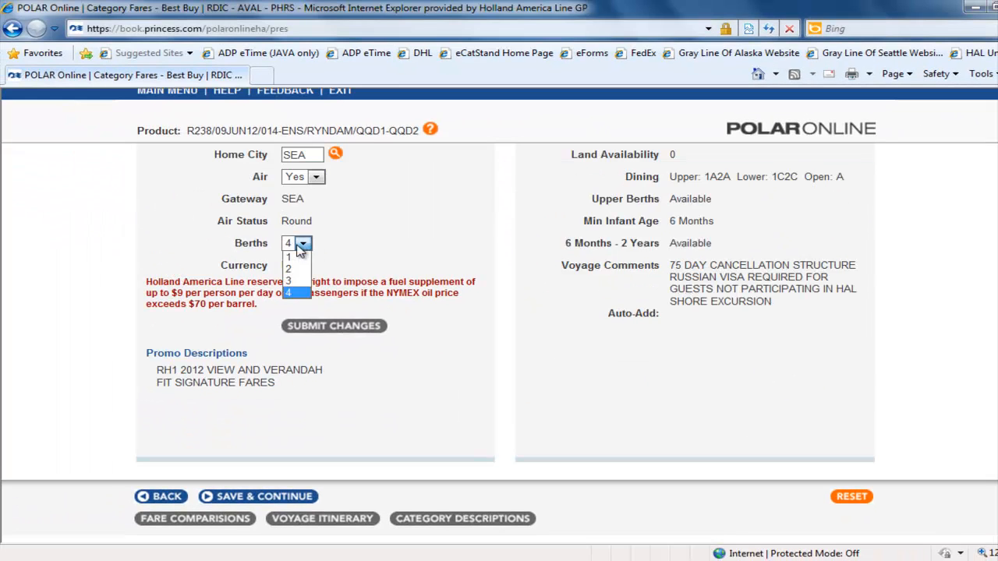
left_click(302, 271)
left_click(335, 326)
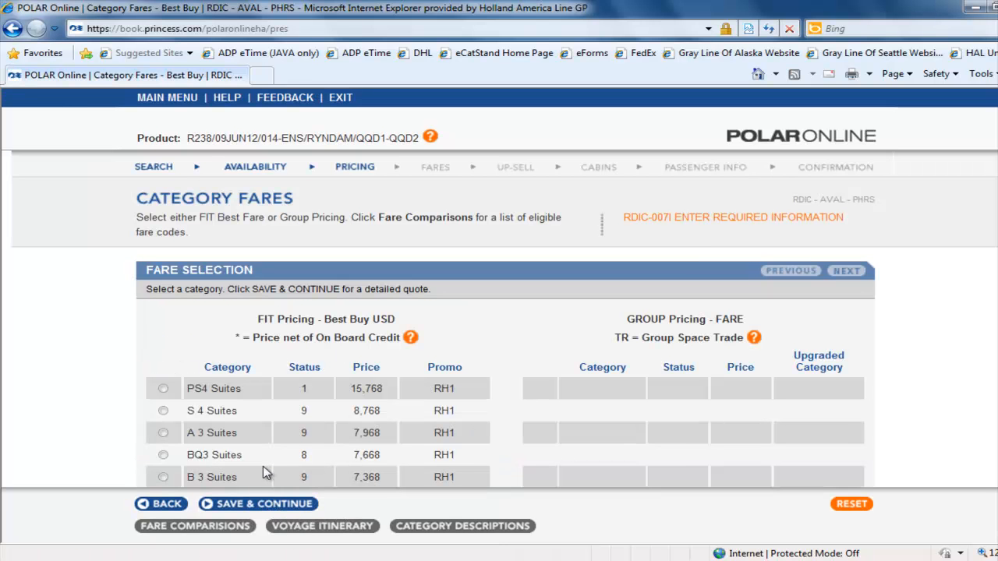
Step: Select the B 3 Suites category and continue to the pricing detail
scroll(234, 453, "down", 2)
left_click(163, 394)
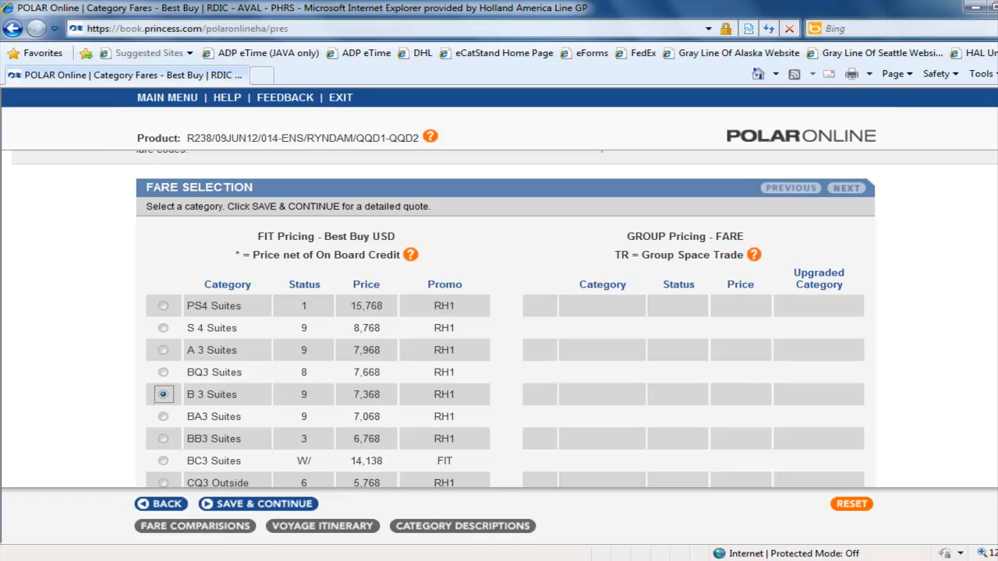
left_click(303, 505)
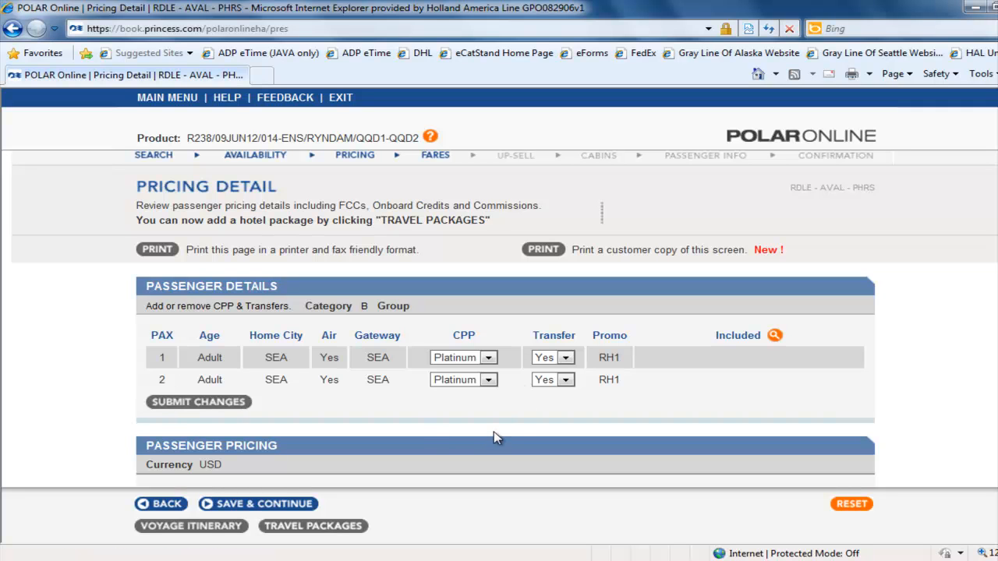
Step: Set passenger 1's CPP to Platinum and choose a transfer option
left_click(489, 358)
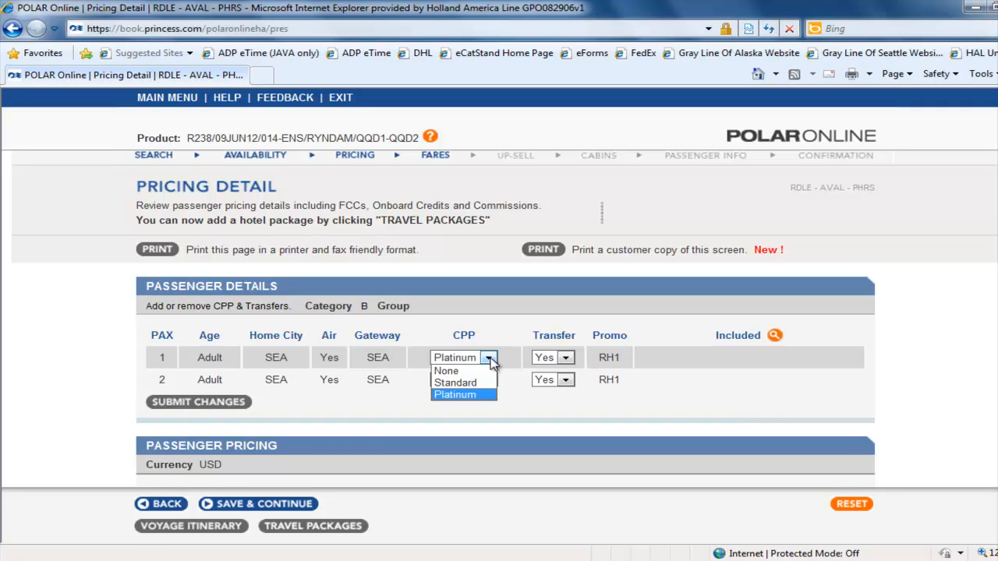
left_click(465, 396)
left_click_drag(532, 336, 581, 343)
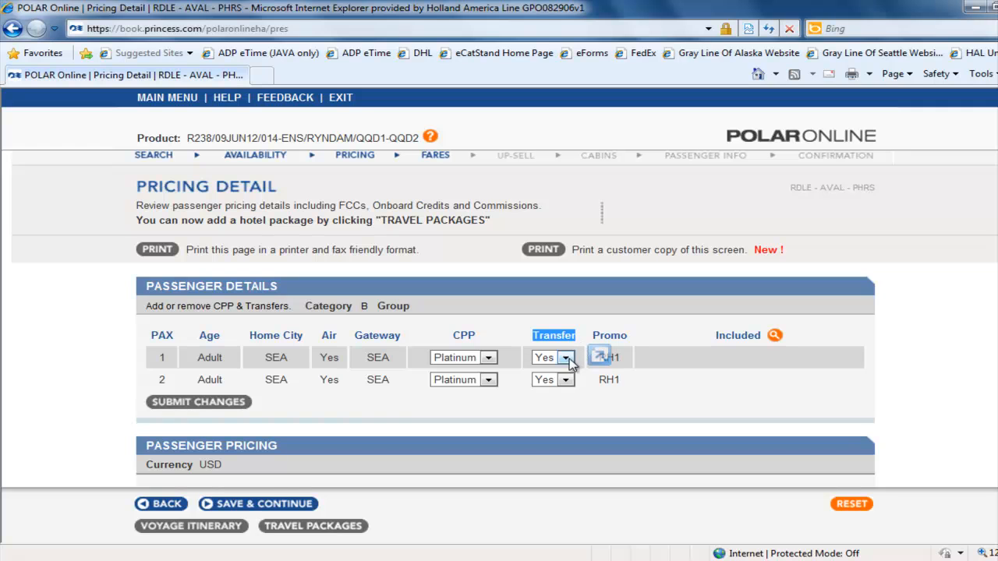
left_click(567, 358)
left_click(561, 371)
Step: Review the passenger pricing, payment and commission details, then save and continue
scroll(483, 365, "down", 5)
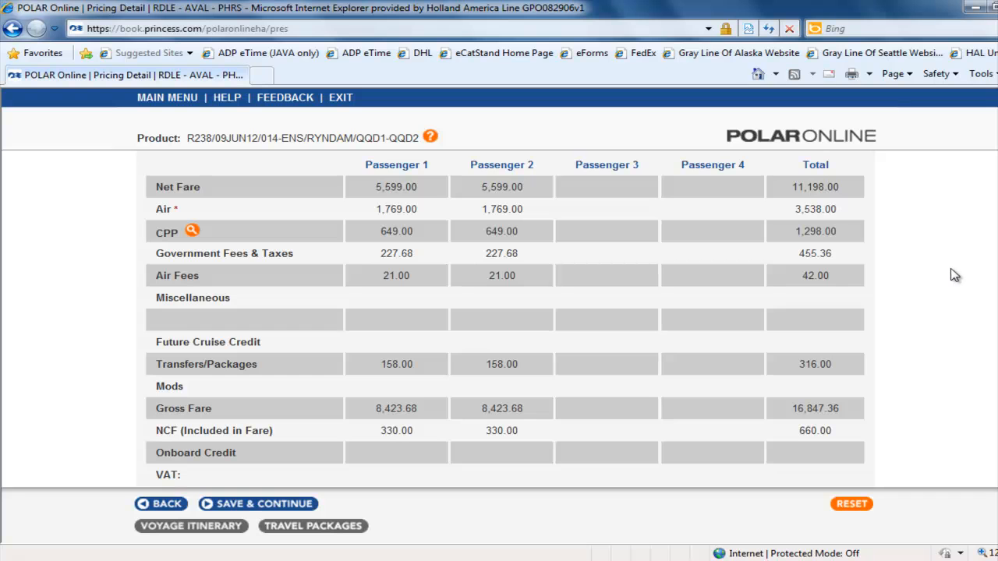
scroll(651, 403, "down", 2)
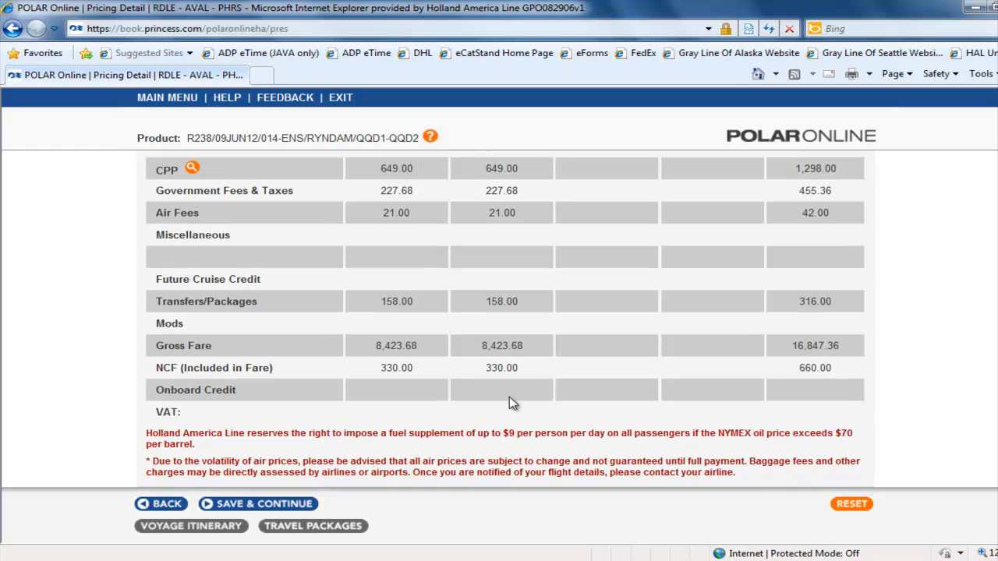
scroll(515, 405, "down", 3)
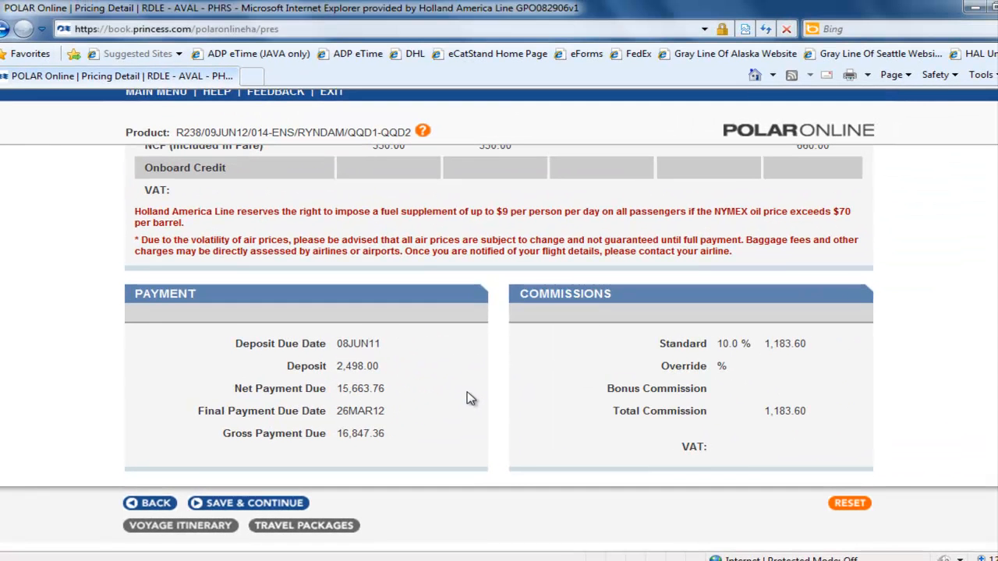
left_click(267, 505)
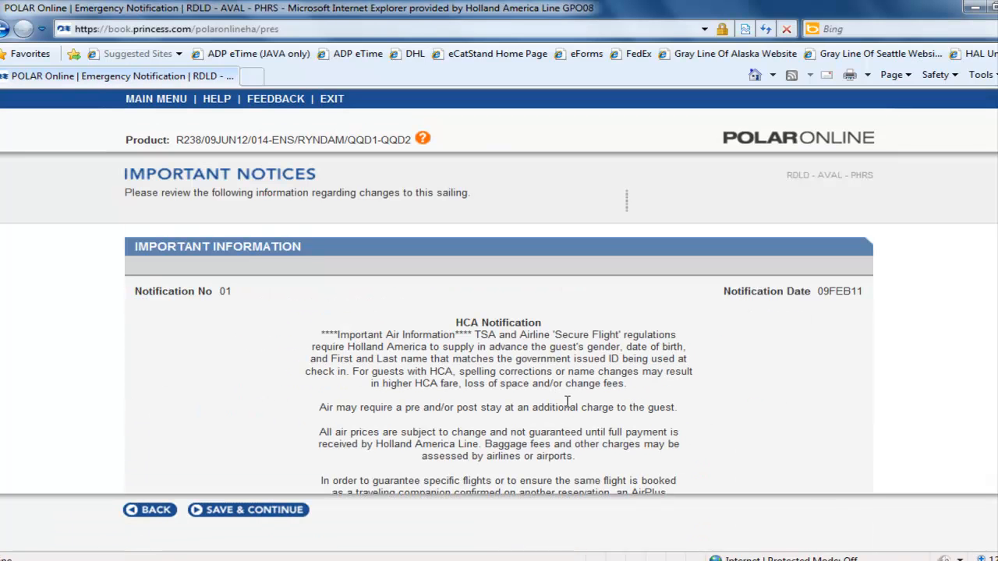
Step: Acknowledge both important notifications and continue past each
scroll(568, 401, "down", 2)
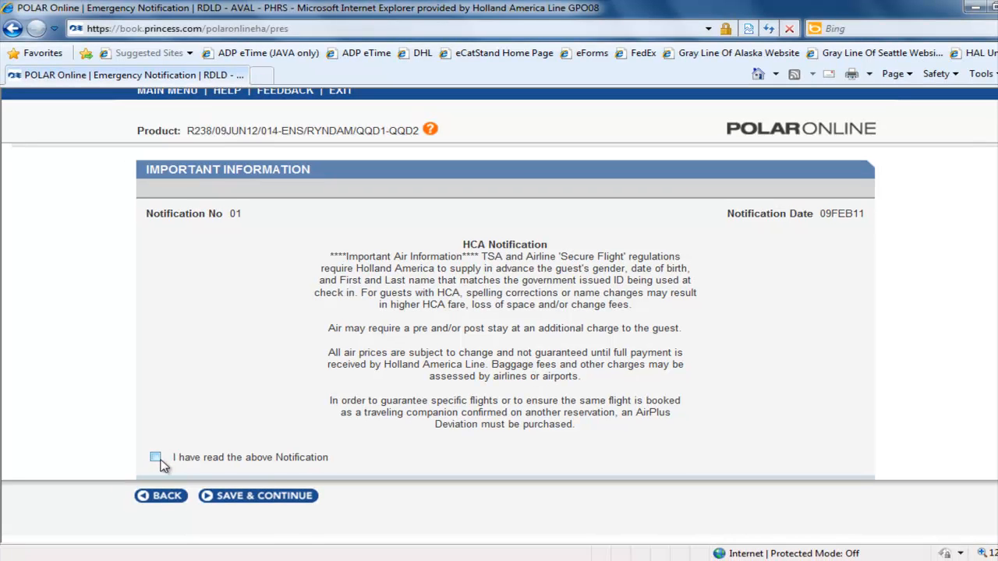
left_click(156, 458)
left_click(269, 499)
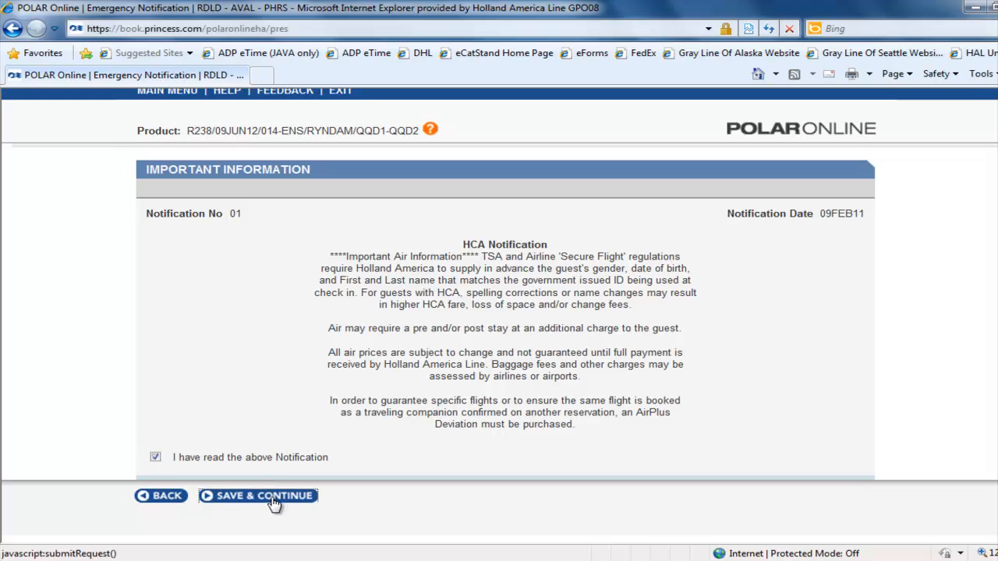
left_click(156, 459)
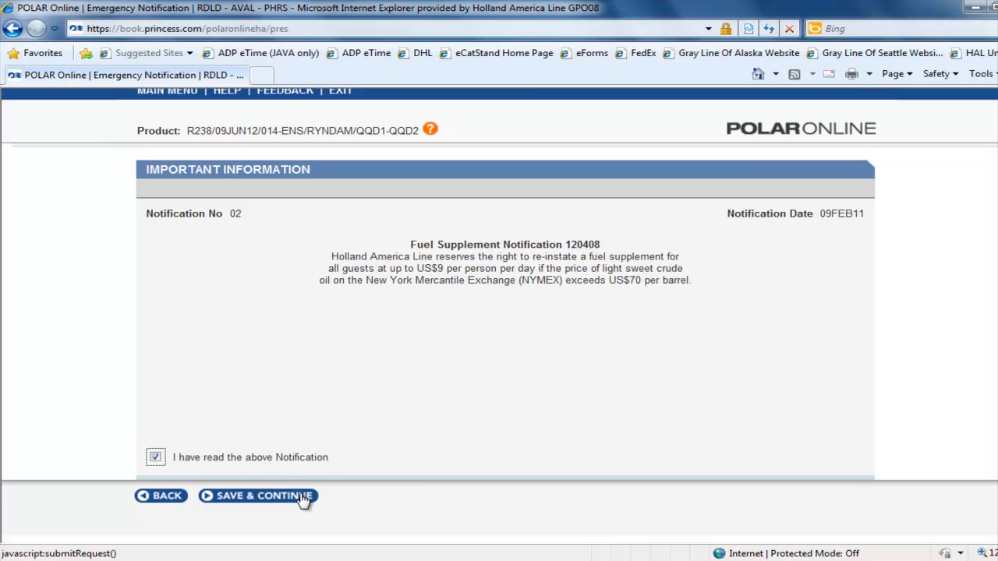
left_click(248, 498)
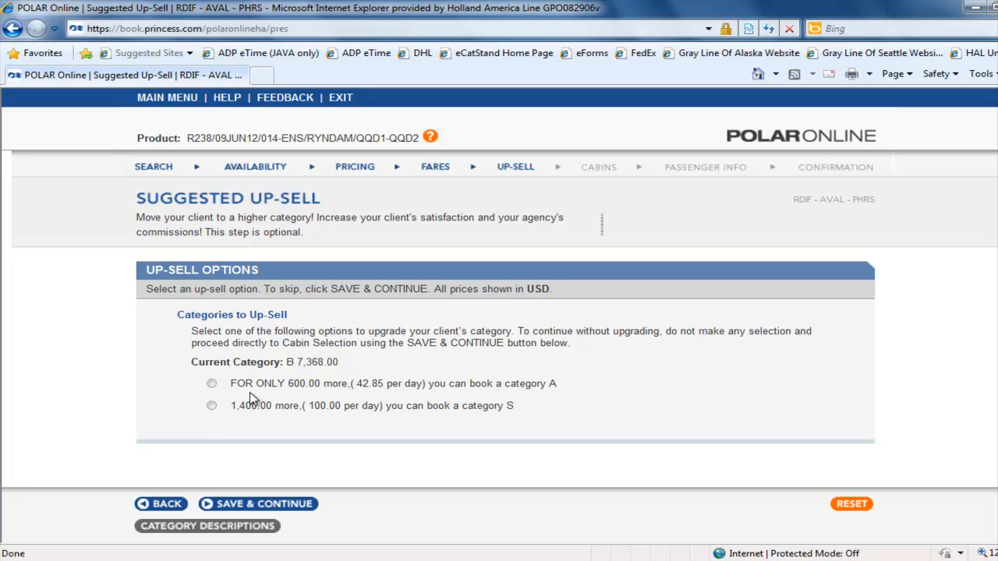
Step: Skip the up-sell by clearing the category A option and continuing to cabin selection
left_click(211, 383)
left_click(857, 507)
left_click(263, 505)
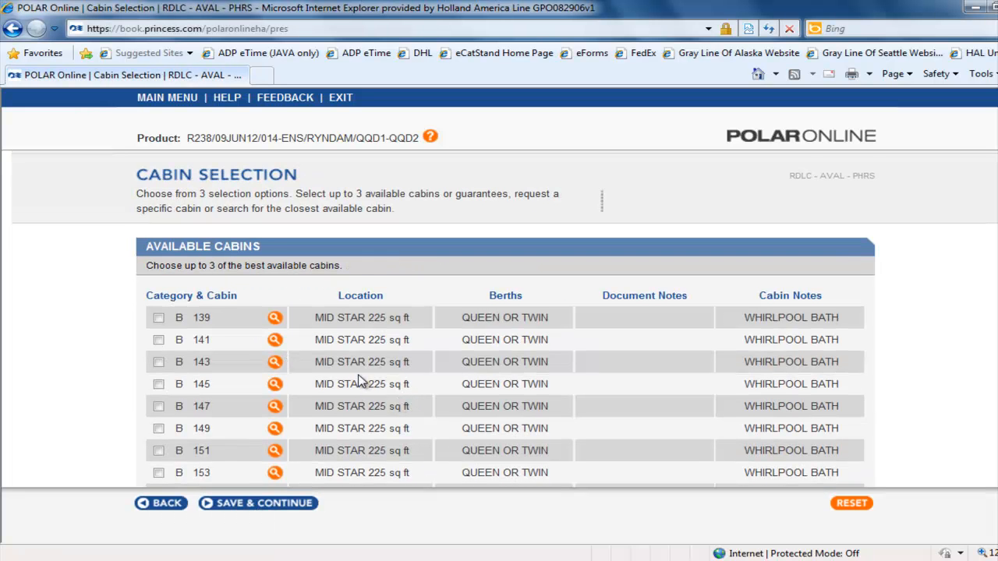
Step: Examine the available cabins and the request-a-cabin and closest-available-cabin options
scroll(361, 379, "down", 2)
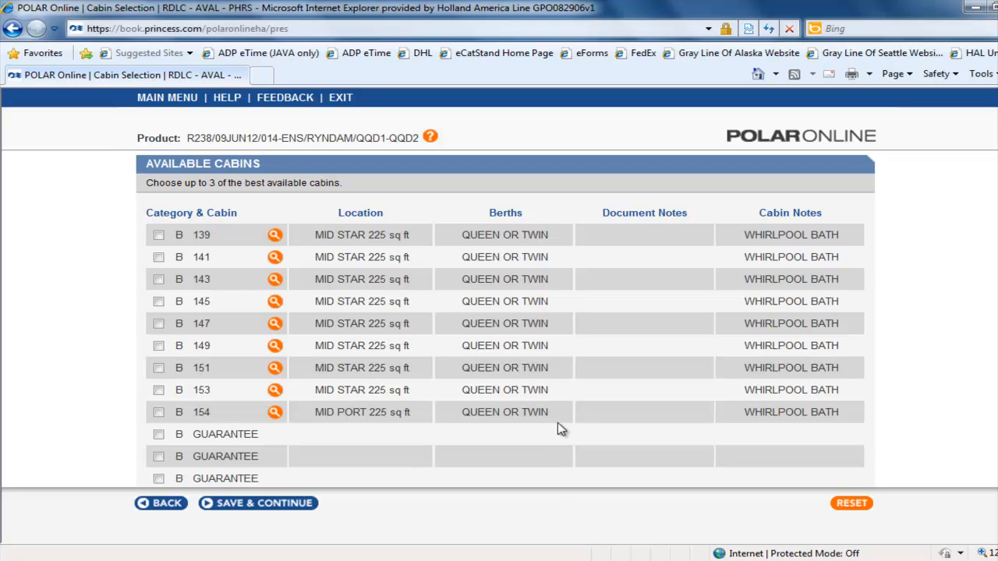
scroll(440, 371, "down", 1)
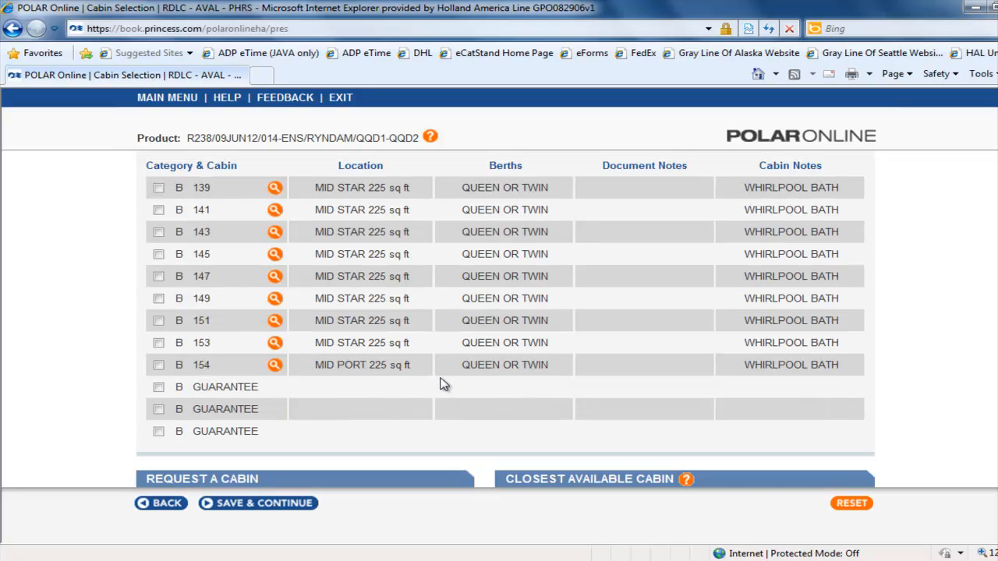
scroll(439, 380, "down", 2)
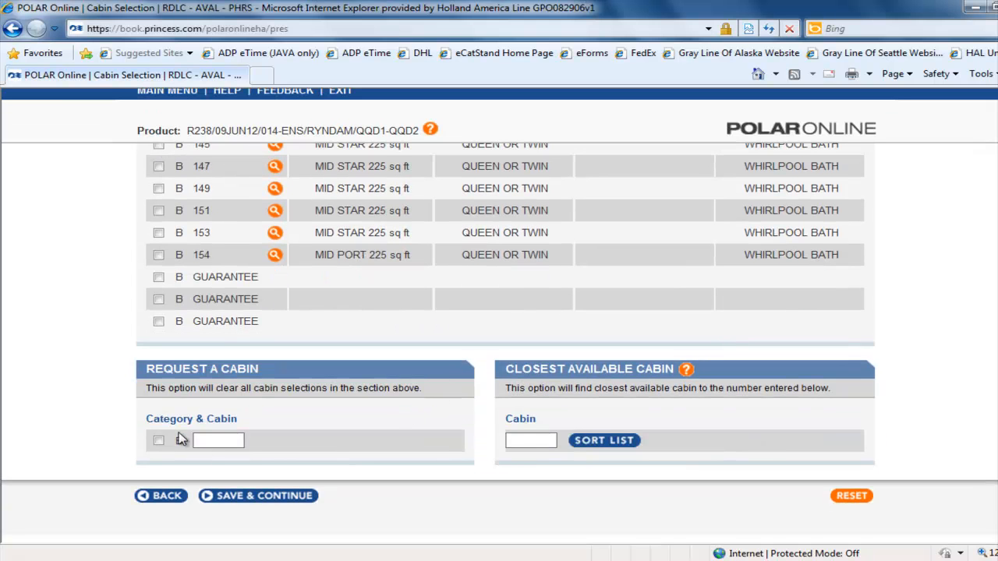
left_click(160, 443)
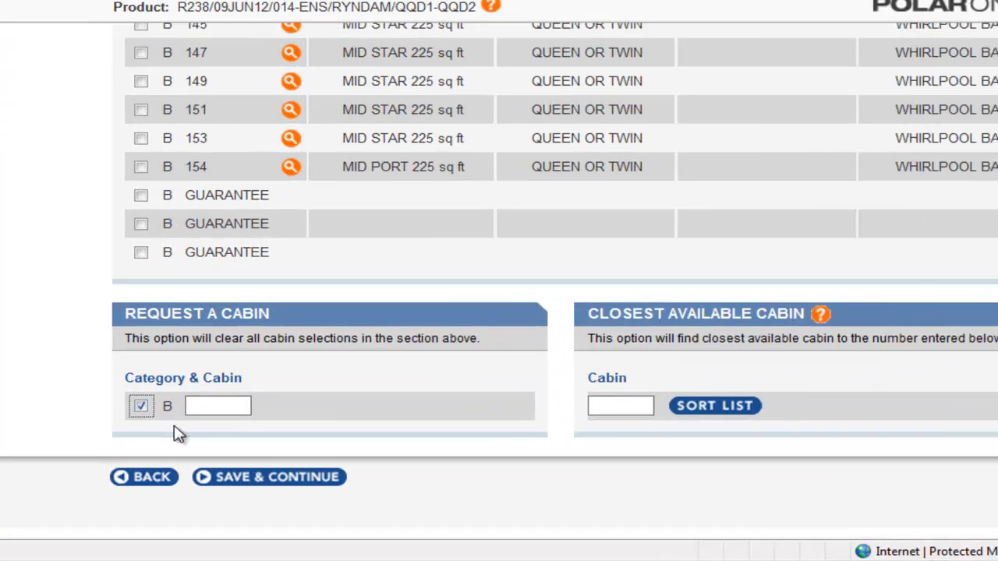
left_click(207, 442)
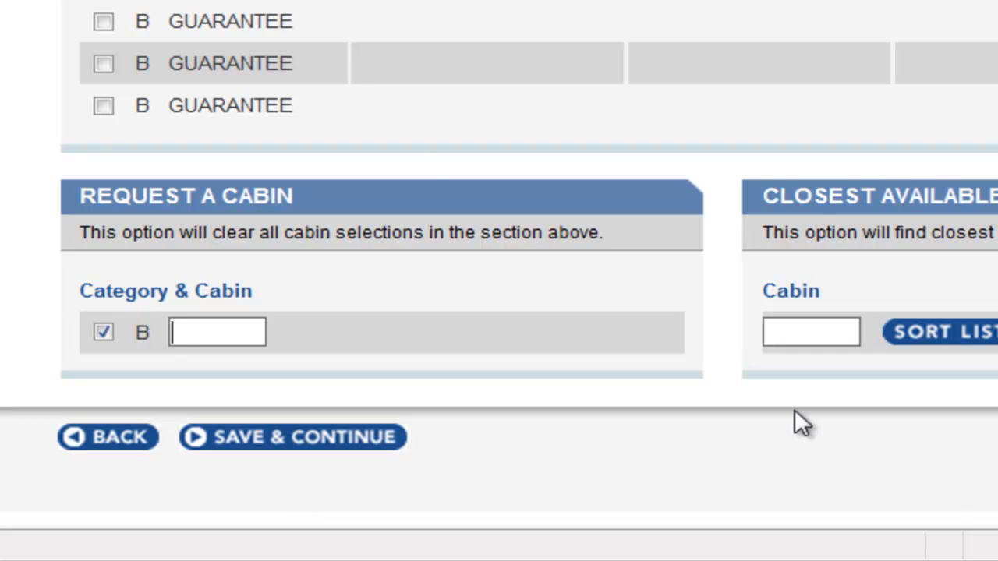
left_click(103, 333)
left_click(787, 330)
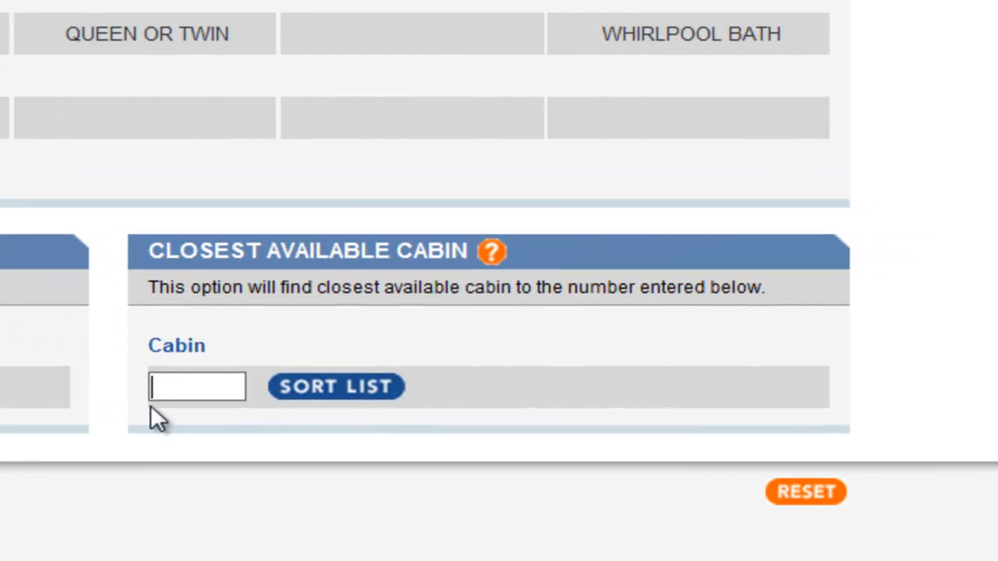
left_click(366, 388)
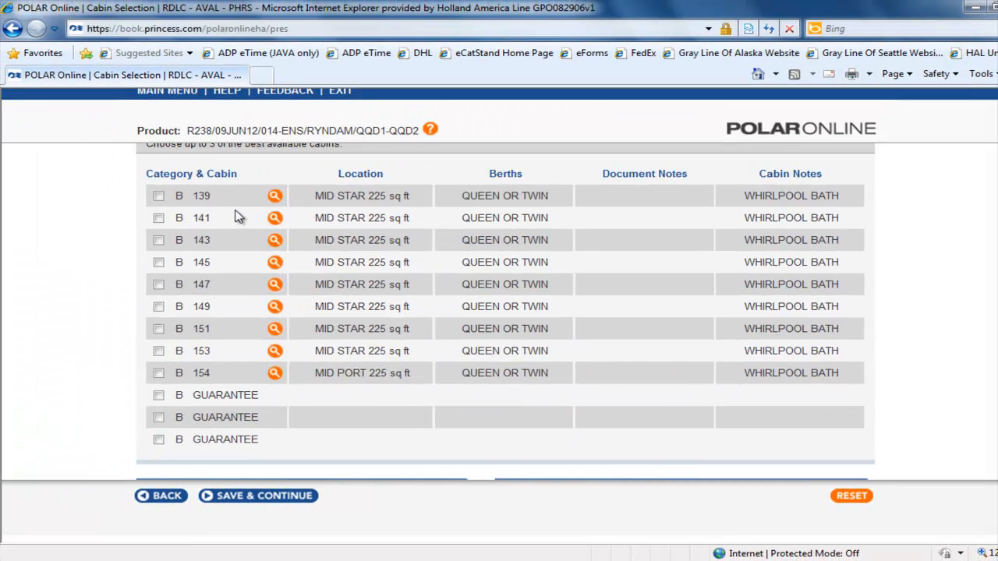
Step: Select cabin 139 and continue to the booking form
left_click(159, 195)
left_click(265, 496)
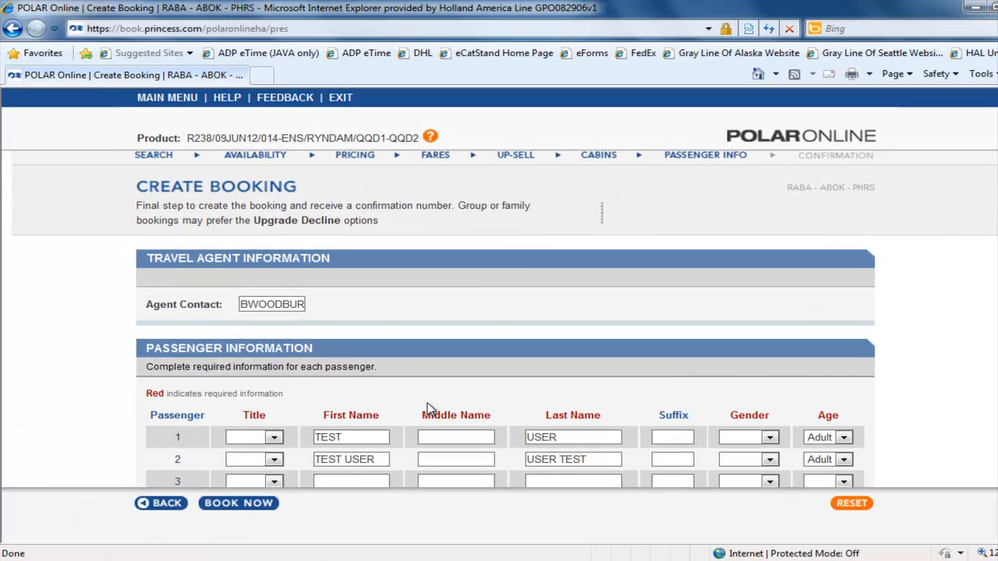
Step: Set the title to Mr for passenger 1 and Mrs for passenger 2
scroll(428, 407, "down", 1)
scroll(427, 406, "down", 2)
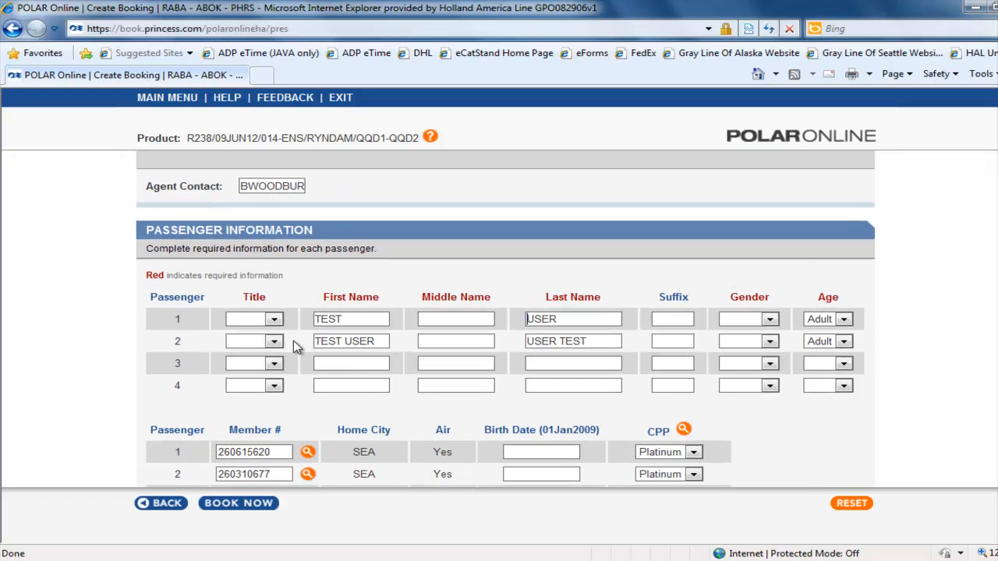
left_click(275, 319)
left_click(271, 345)
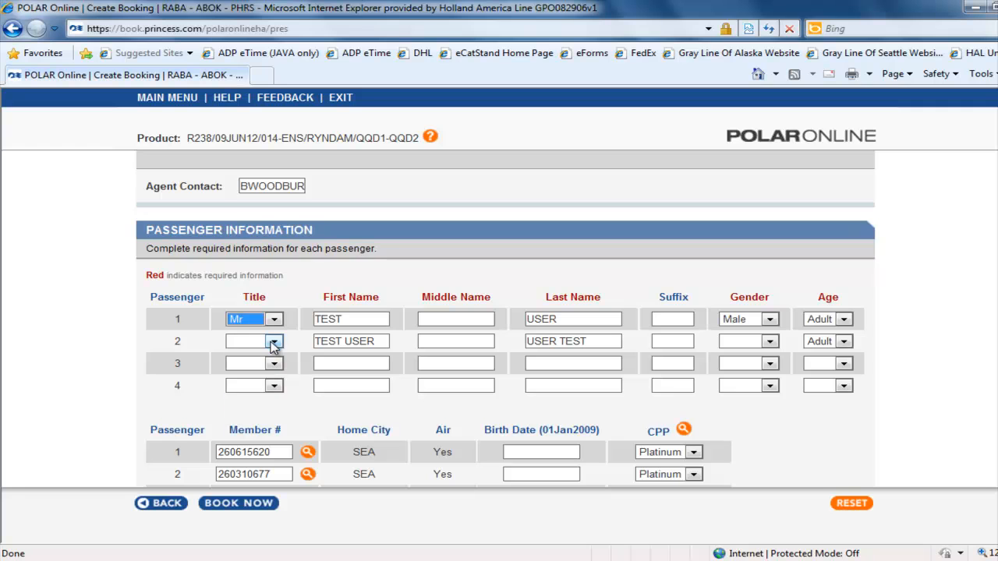
left_click(274, 341)
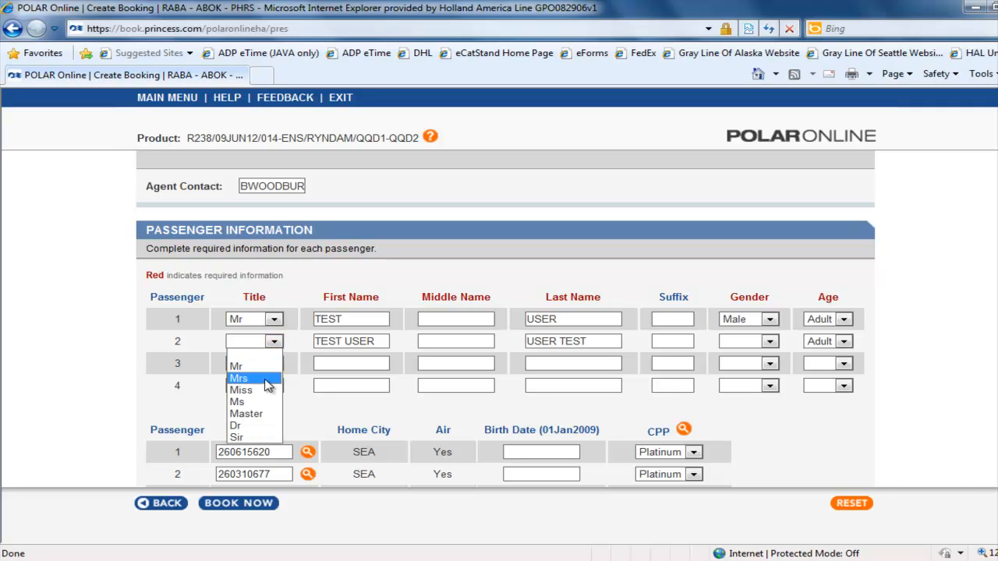
left_click(267, 379)
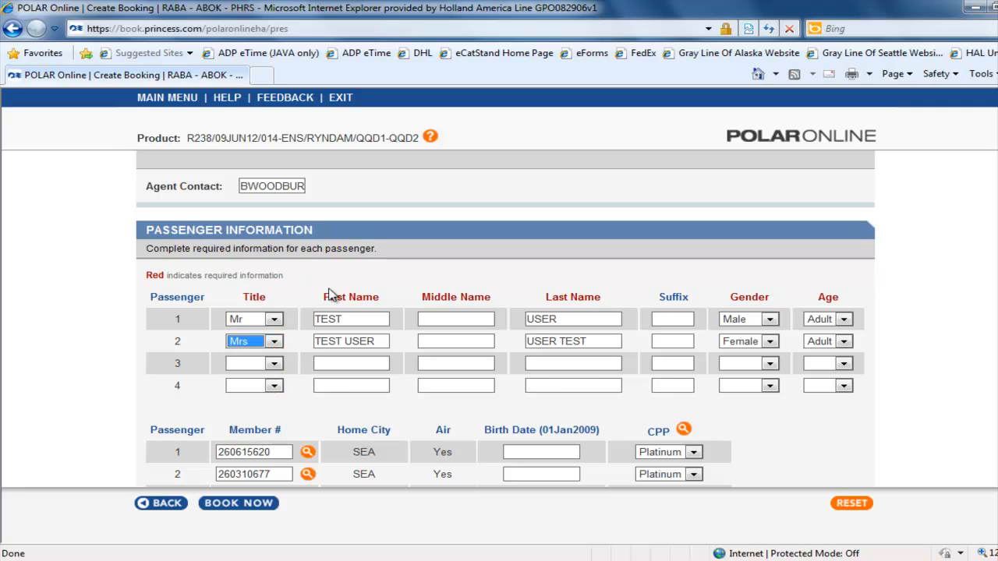
left_click(475, 319)
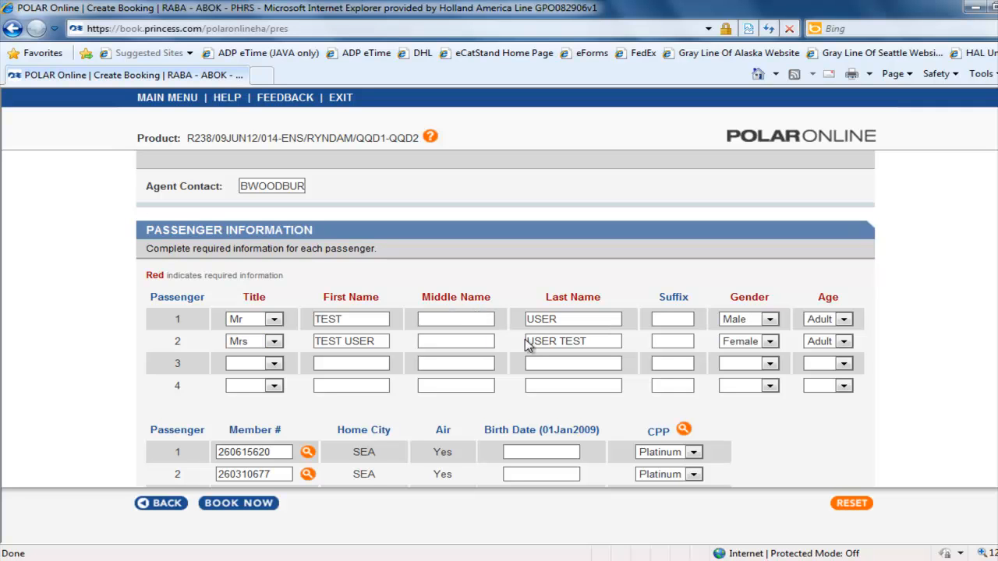
Step: Set the dining request to Upper and the seating request to 2nd Seating
scroll(714, 363, "down", 5)
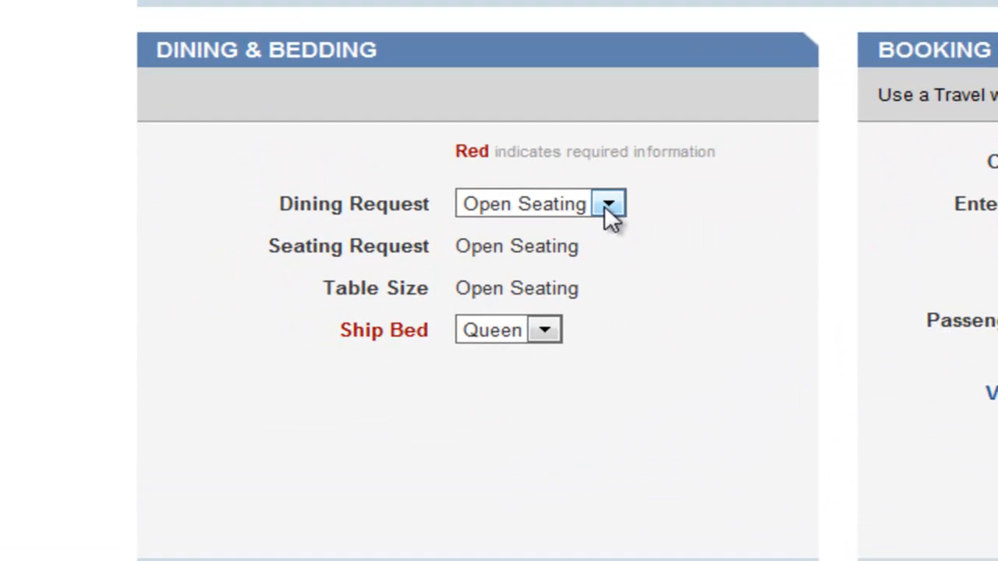
left_click(548, 224)
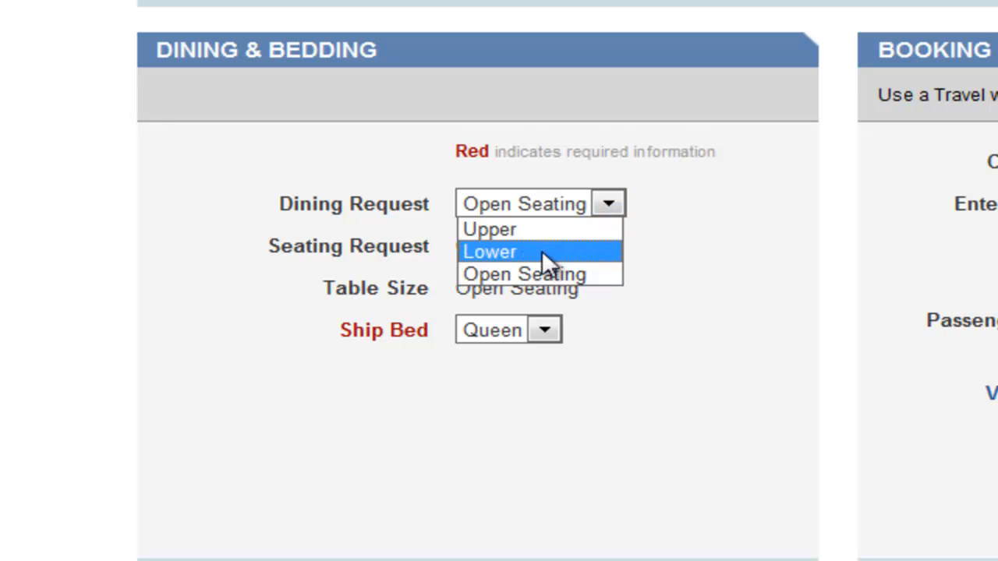
left_click(537, 231)
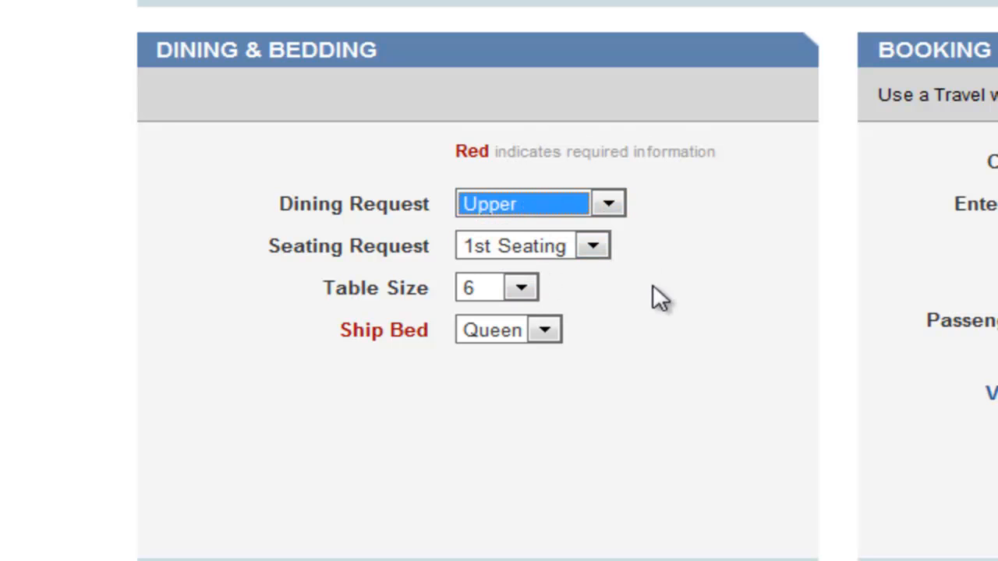
left_click(591, 246)
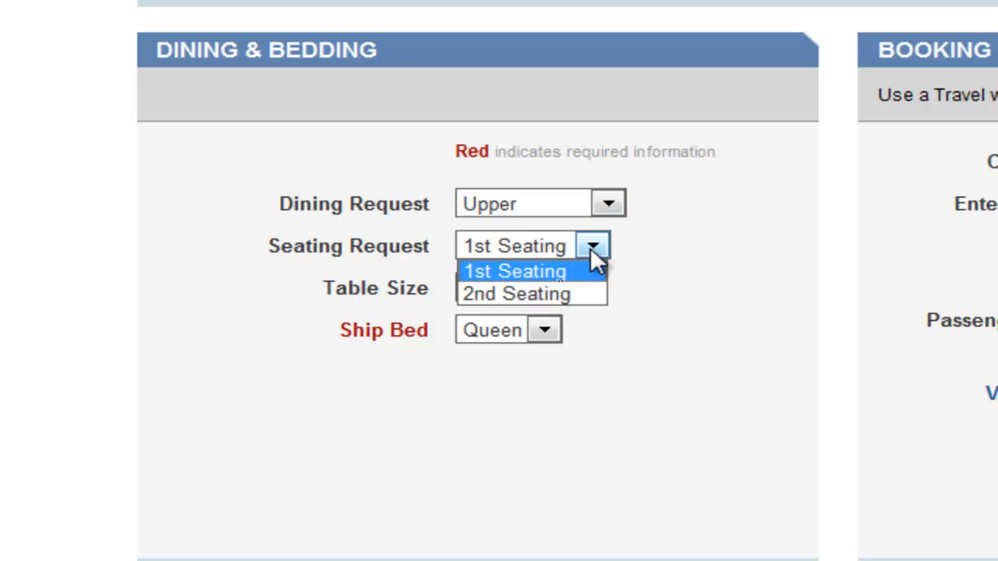
left_click(573, 294)
Step: Set the table size to 8 and the ship bed to Twins
left_click(518, 292)
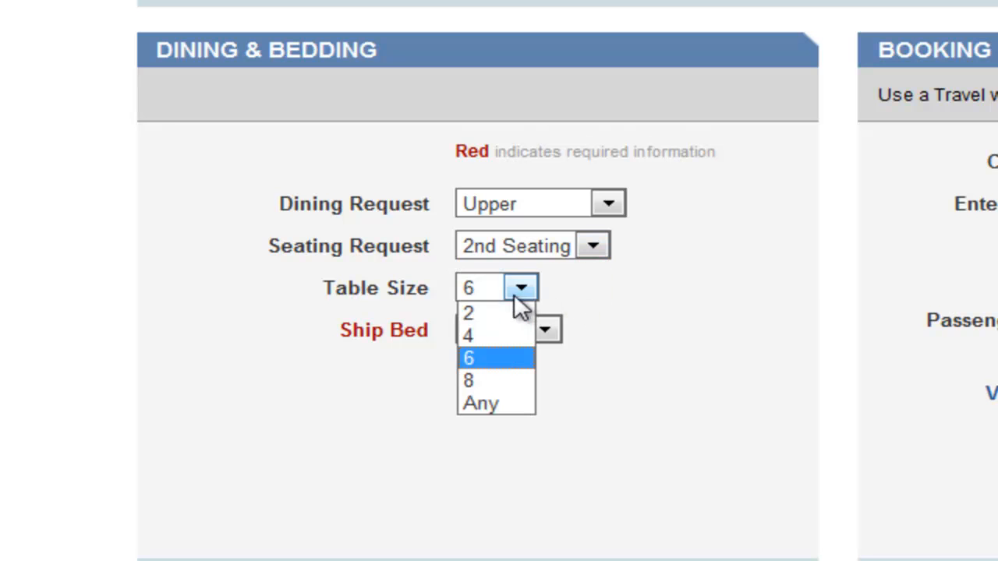
left_click(491, 382)
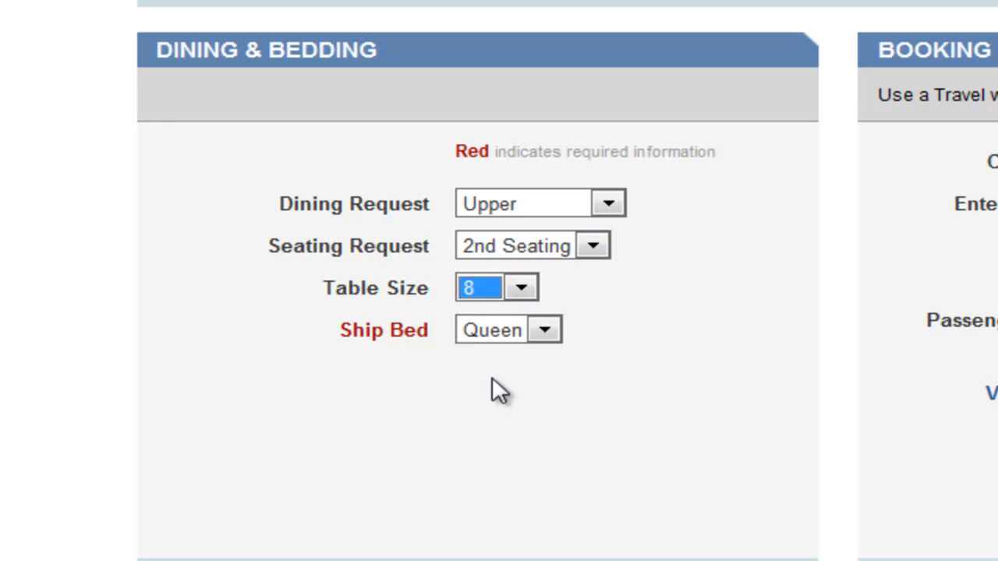
left_click(559, 330)
left_click(540, 395)
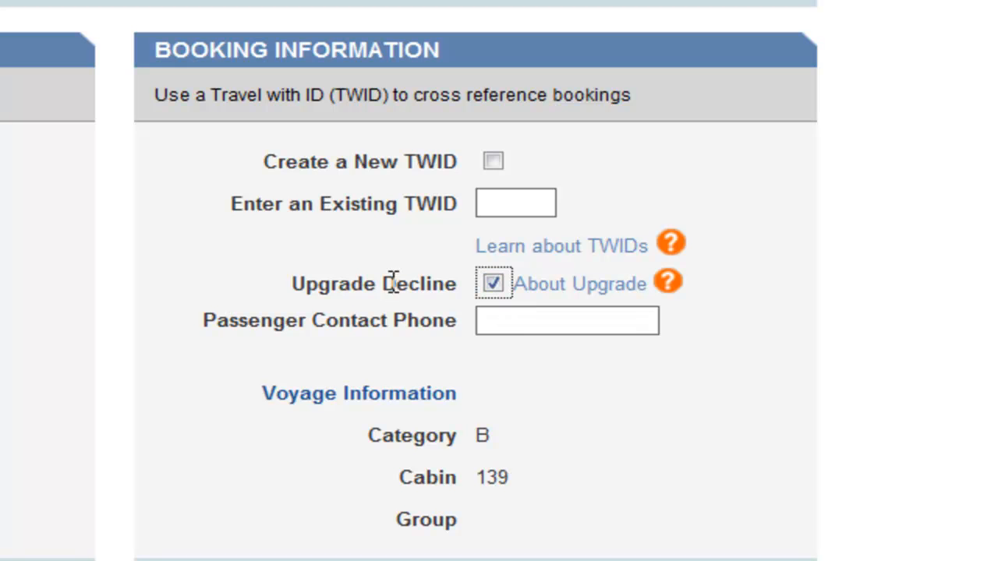
Step: Tick the Upgrade Decline option and submit the booking
left_click(546, 326)
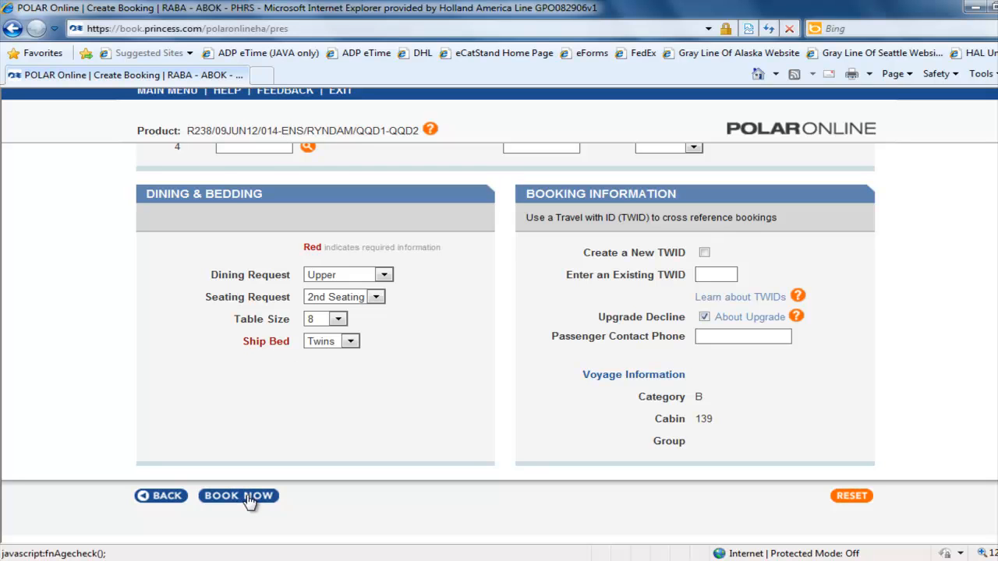
left_click(244, 499)
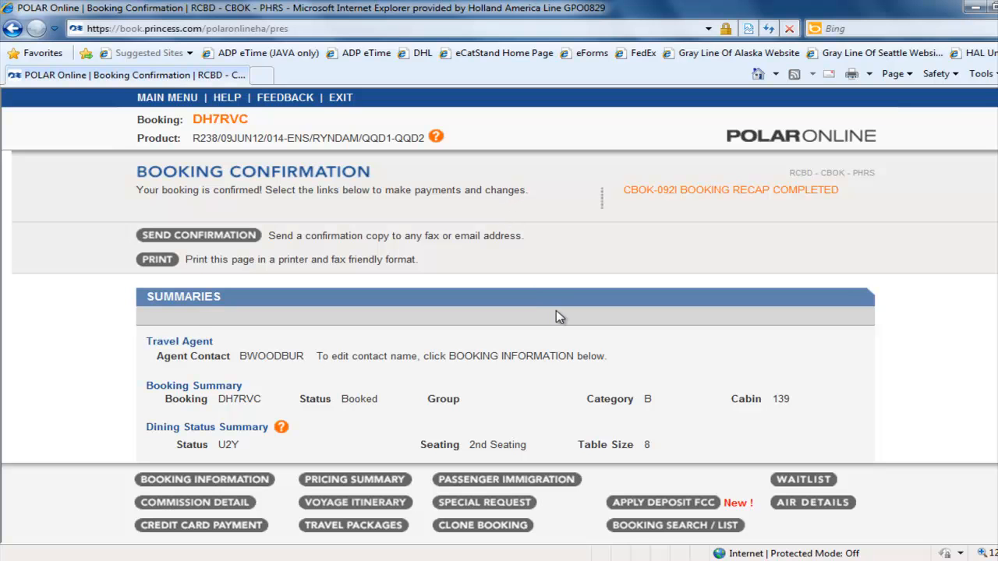
Step: Review the booking summary on the confirmation page by highlighting its booking, category and cabin line
scroll(556, 310, "down", 1)
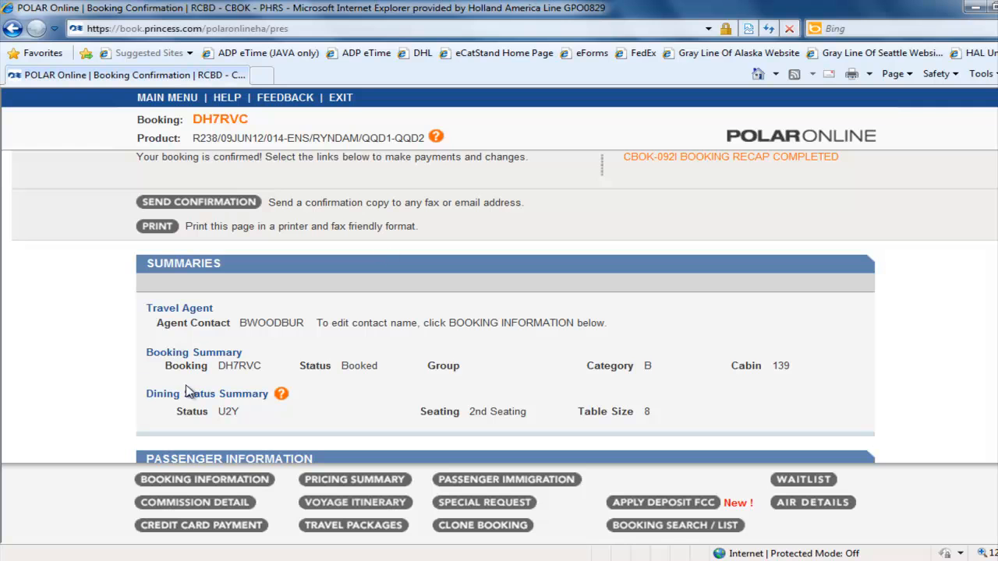
left_click_drag(166, 364, 257, 388)
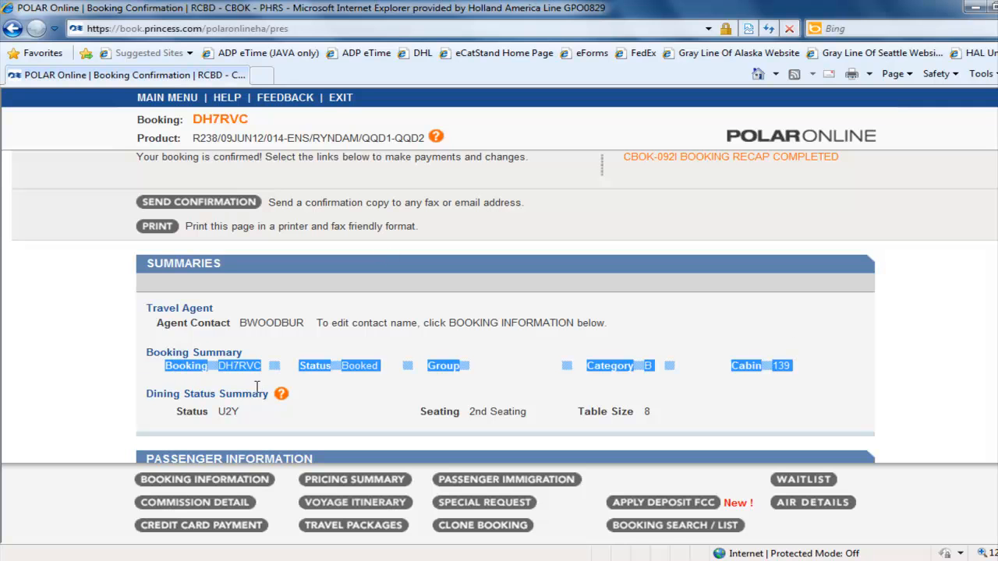